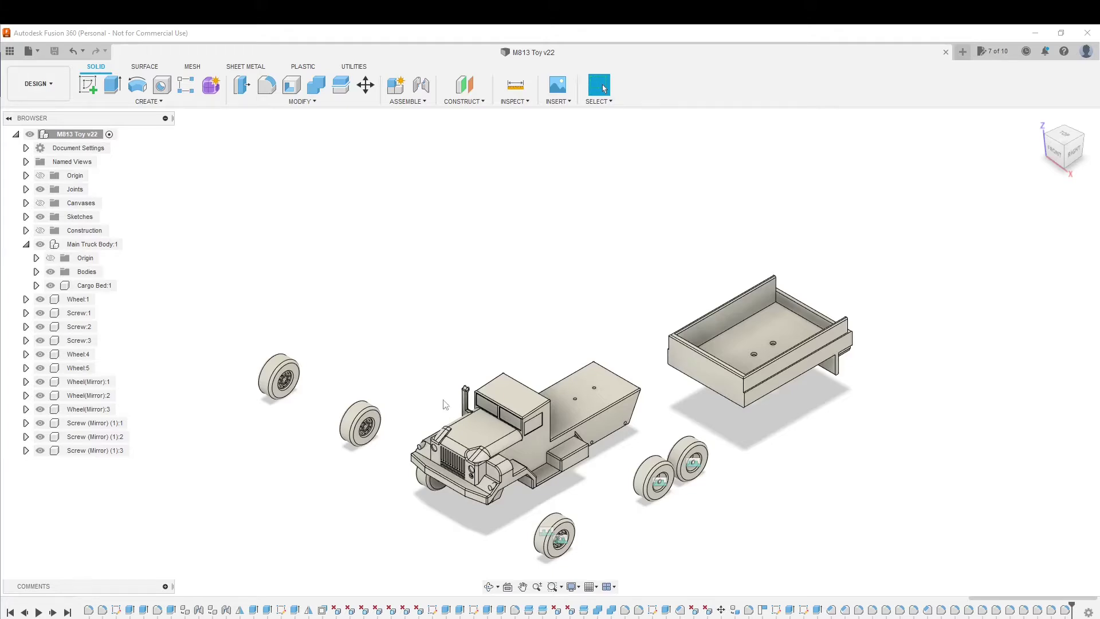
Start a Measure and orbit the truck to face its front.
{"action": "left_click", "coordinate": [519, 93]}
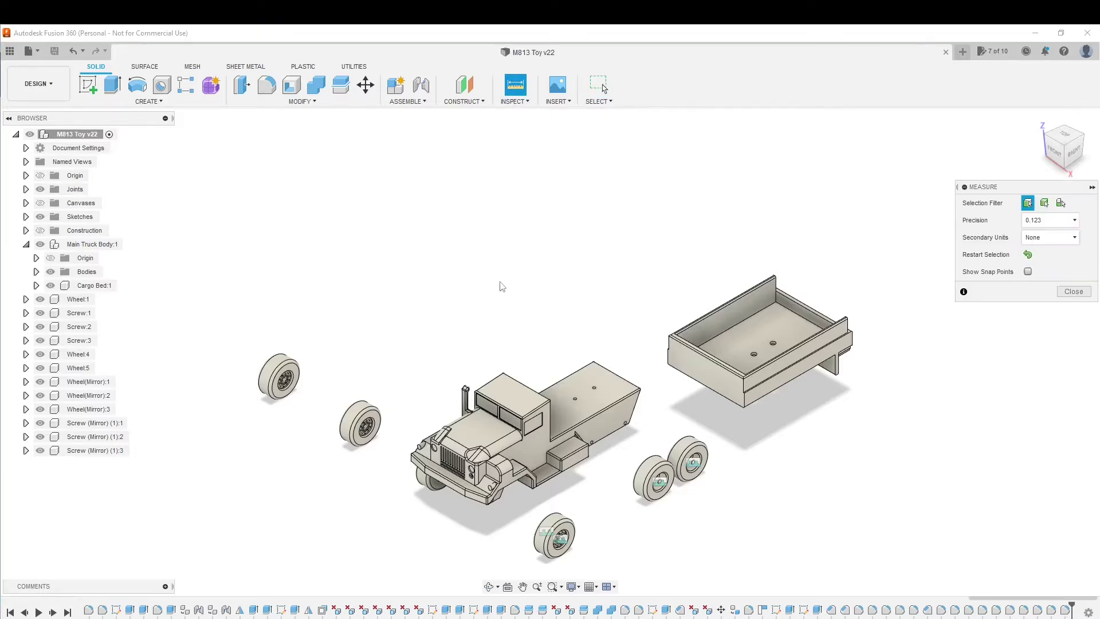
{"action": "middle_click_drag", "start_coordinate": [420, 523], "coordinate": [457, 453]}
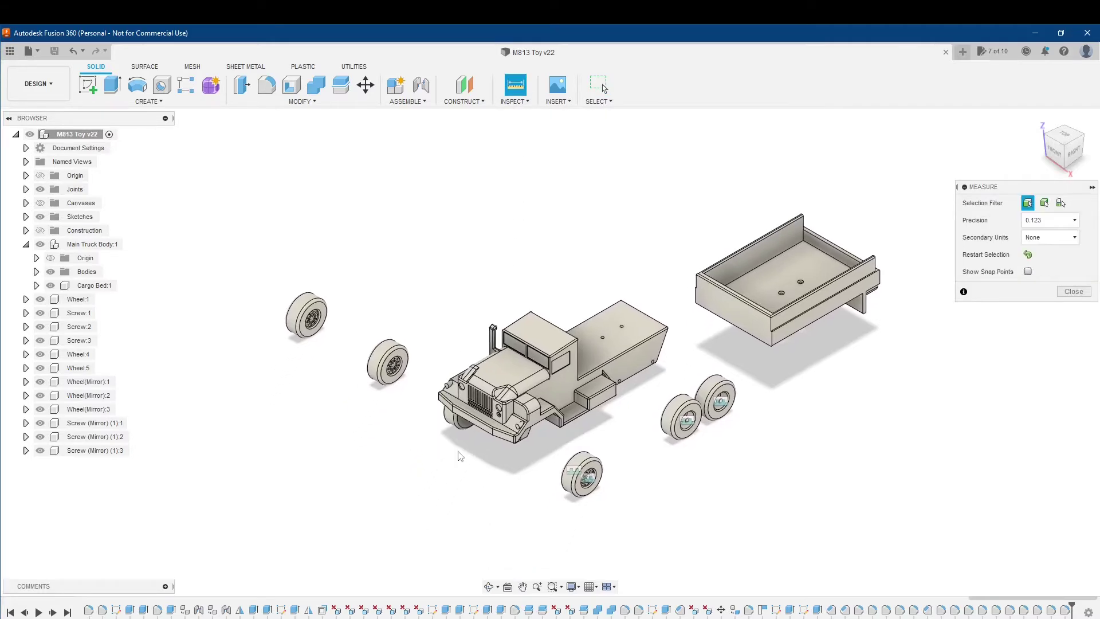
{"action": "scroll", "coordinate": [458, 454], "scroll_direction": "up", "scroll_amount": 4}
{"action": "scroll", "coordinate": [458, 454], "scroll_direction": "up", "scroll_amount": 2}
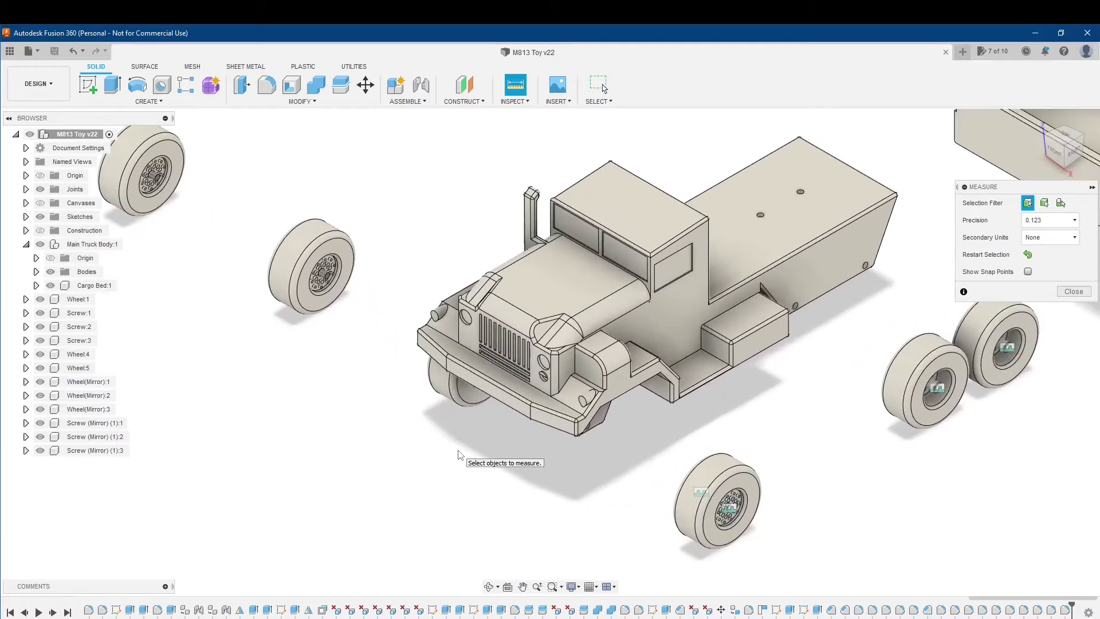
{"action": "scroll", "coordinate": [636, 441], "scroll_direction": "up", "scroll_amount": 2}
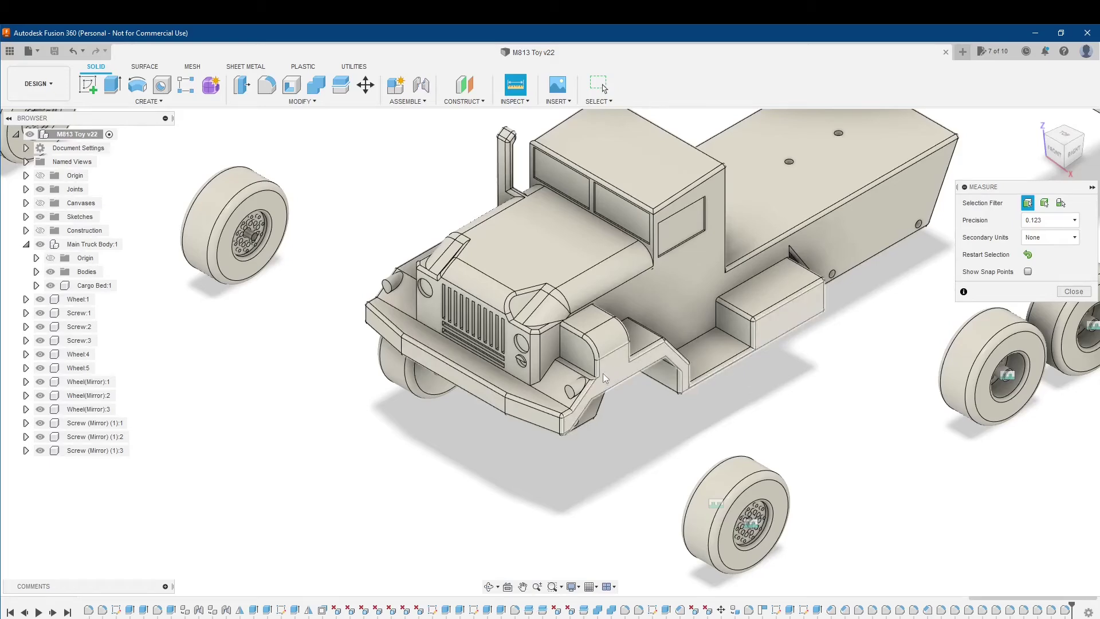
{"action": "middle_click_drag", "start_coordinate": [607, 379], "coordinate": [368, 520], "text": "shift"}
{"action": "scroll", "coordinate": [368, 519], "scroll_direction": "down", "scroll_amount": 3}
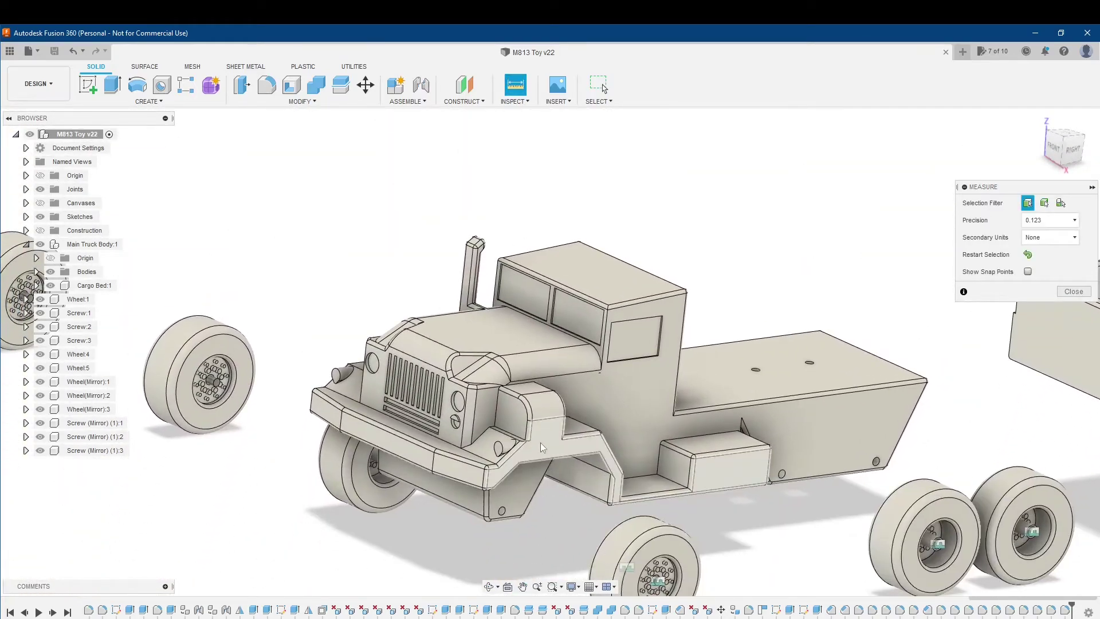
Measure between the two outer side faces of the front, reading 80.00 mm, then close Measure.
{"action": "left_click", "coordinate": [413, 372]}
{"action": "middle_click_drag", "start_coordinate": [413, 373], "coordinate": [396, 504], "text": "shift"}
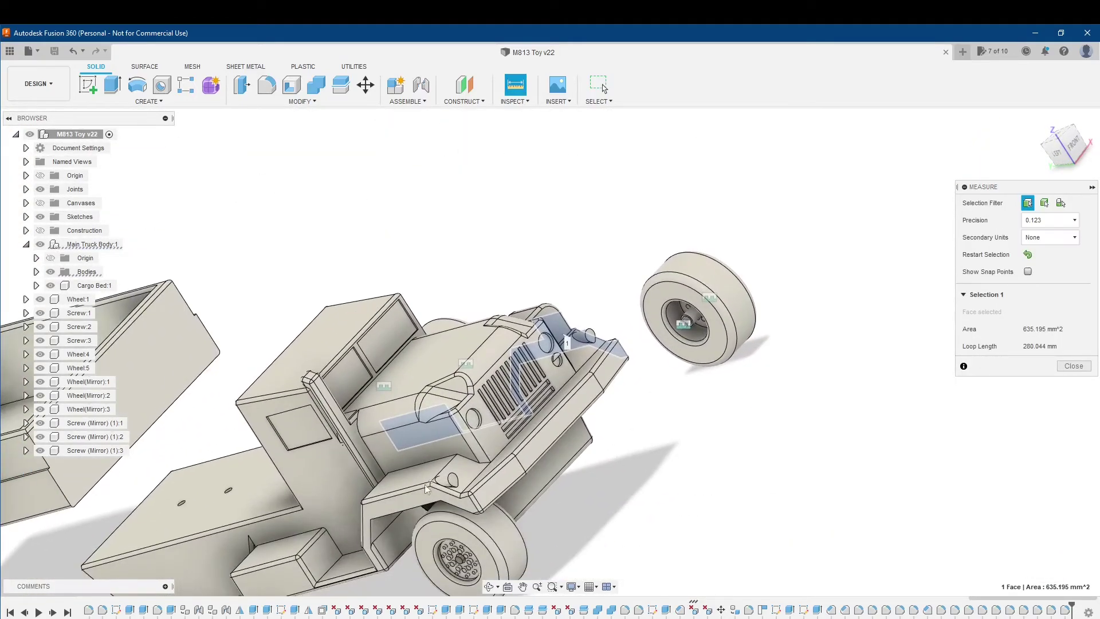
{"action": "left_click", "coordinate": [397, 504]}
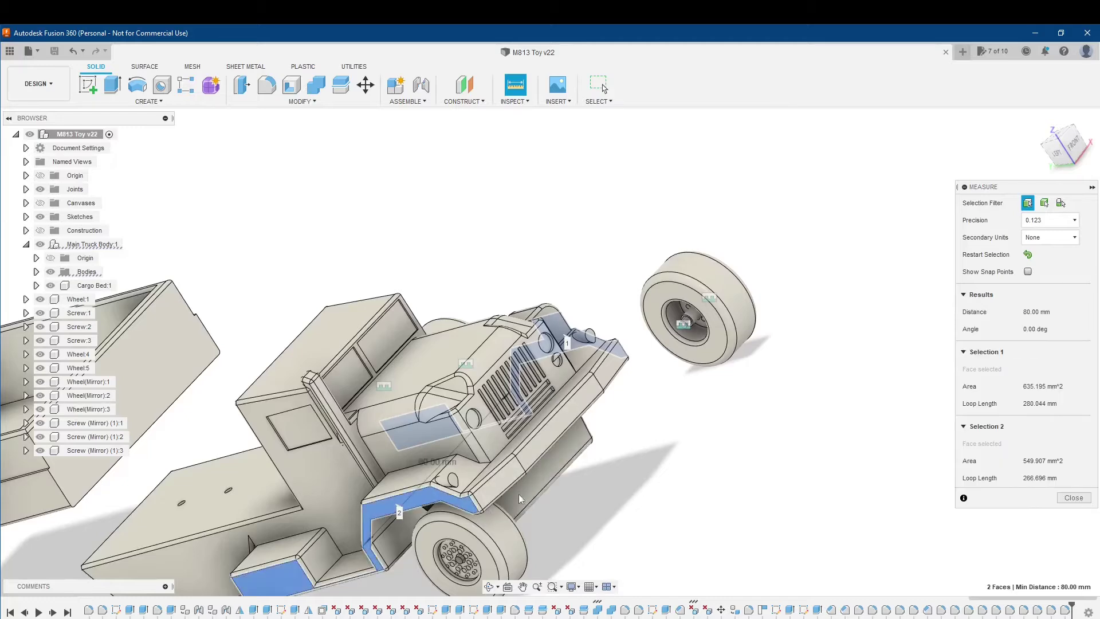
{"action": "middle_click_drag", "start_coordinate": [535, 488], "coordinate": [596, 475], "text": "shift"}
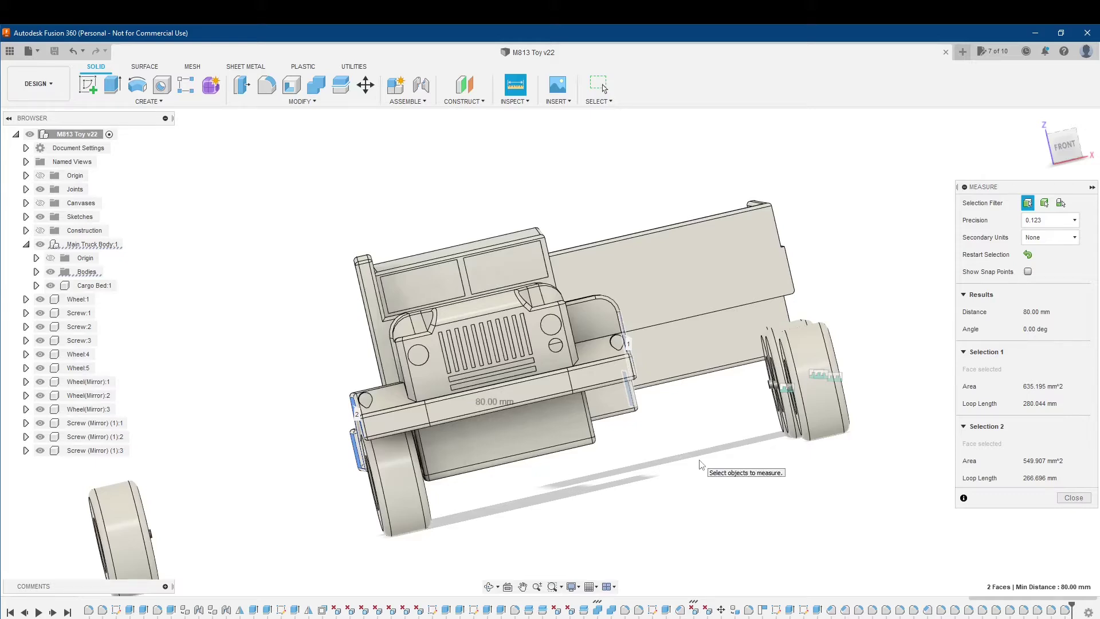
{"action": "left_click", "coordinate": [1072, 498]}
Window-select the cab, cargo bed, screws and wheels, then return to the Home view.
{"action": "middle_click_drag", "start_coordinate": [781, 469], "coordinate": [629, 468], "text": "shift"}
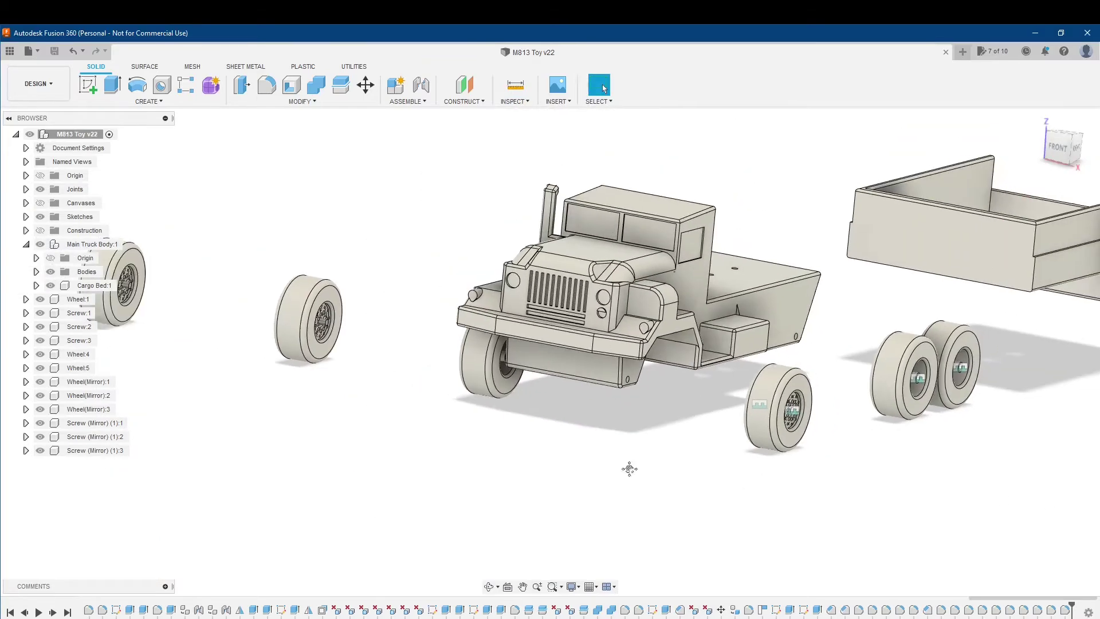
{"action": "scroll", "coordinate": [619, 508], "scroll_direction": "down", "scroll_amount": 5}
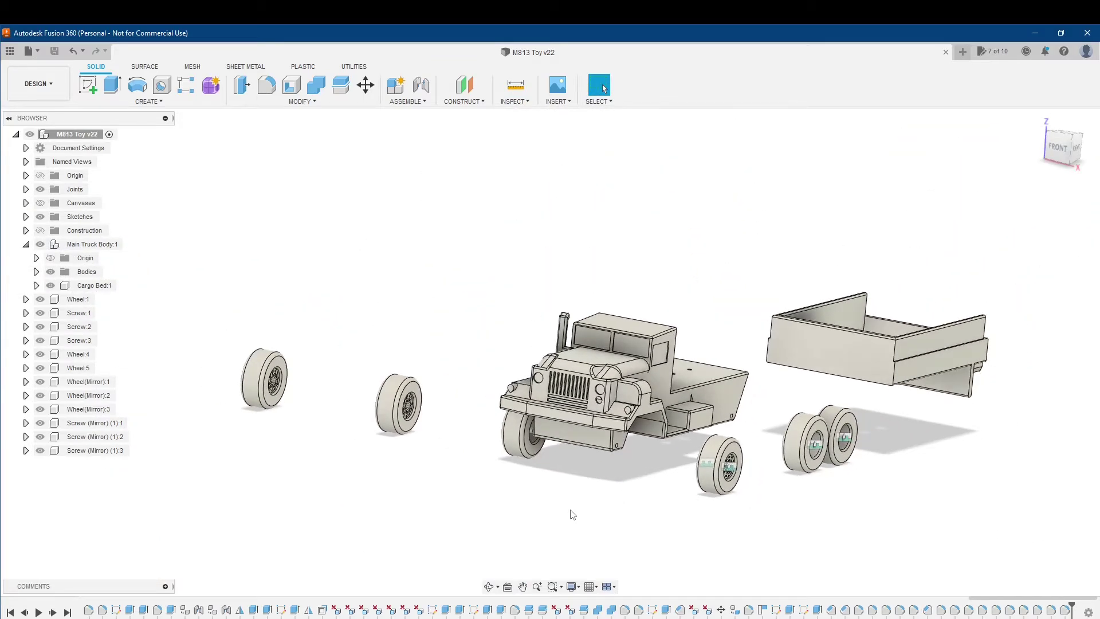
{"action": "scroll", "coordinate": [573, 514], "scroll_direction": "down", "scroll_amount": 1}
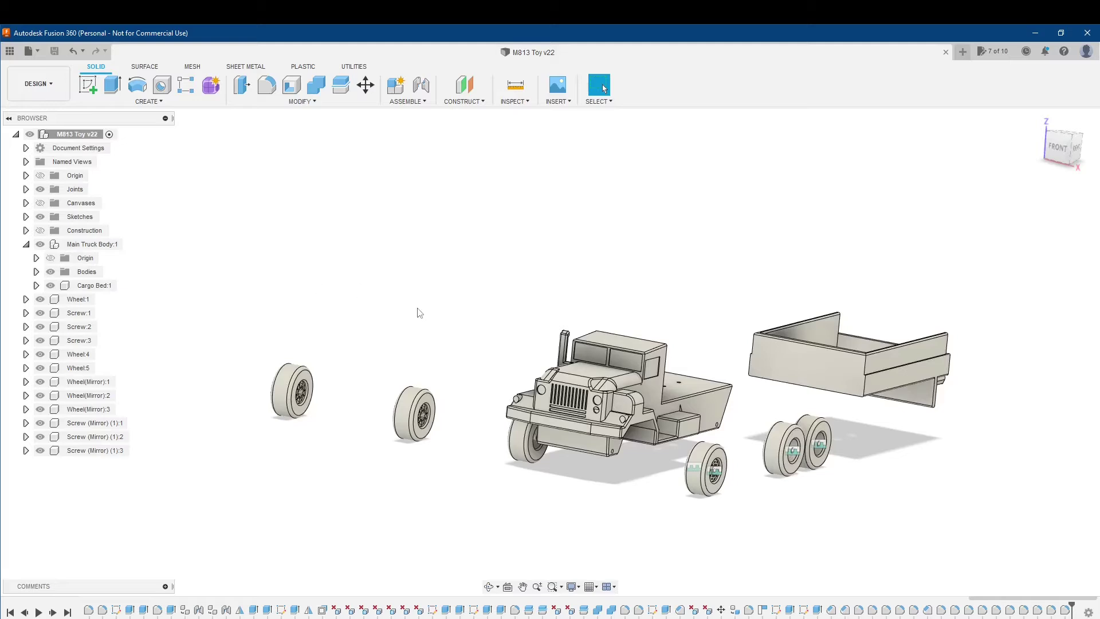
{"action": "left_click_drag", "start_coordinate": [208, 210], "coordinate": [1003, 526]}
{"action": "right_click", "coordinate": [1000, 511]}
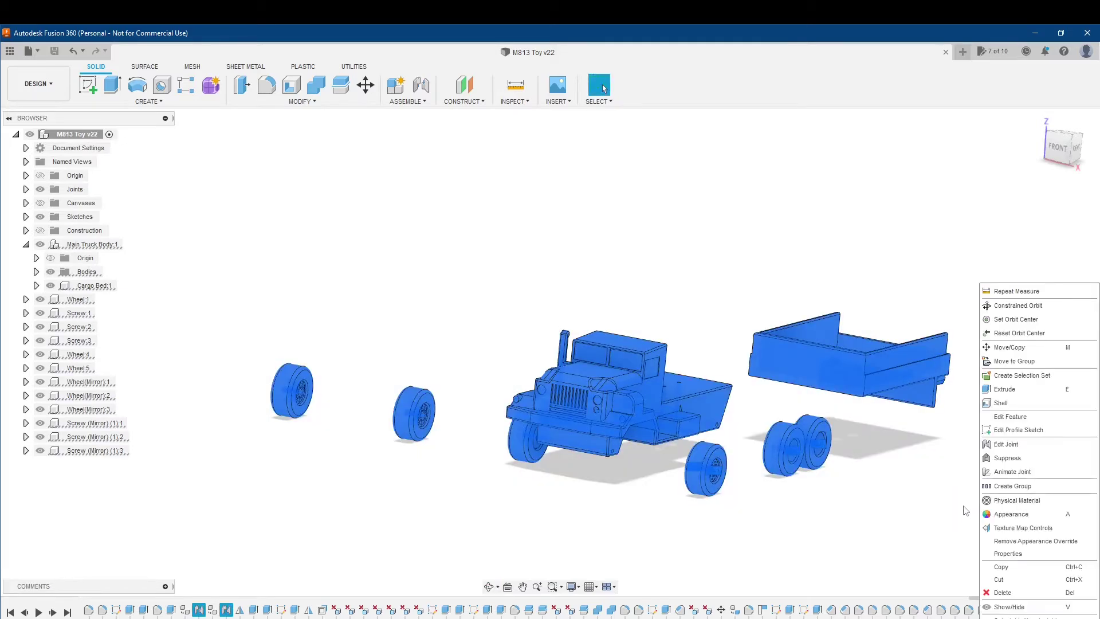
{"action": "middle_click_drag", "start_coordinate": [955, 501], "coordinate": [811, 398], "text": "shift"}
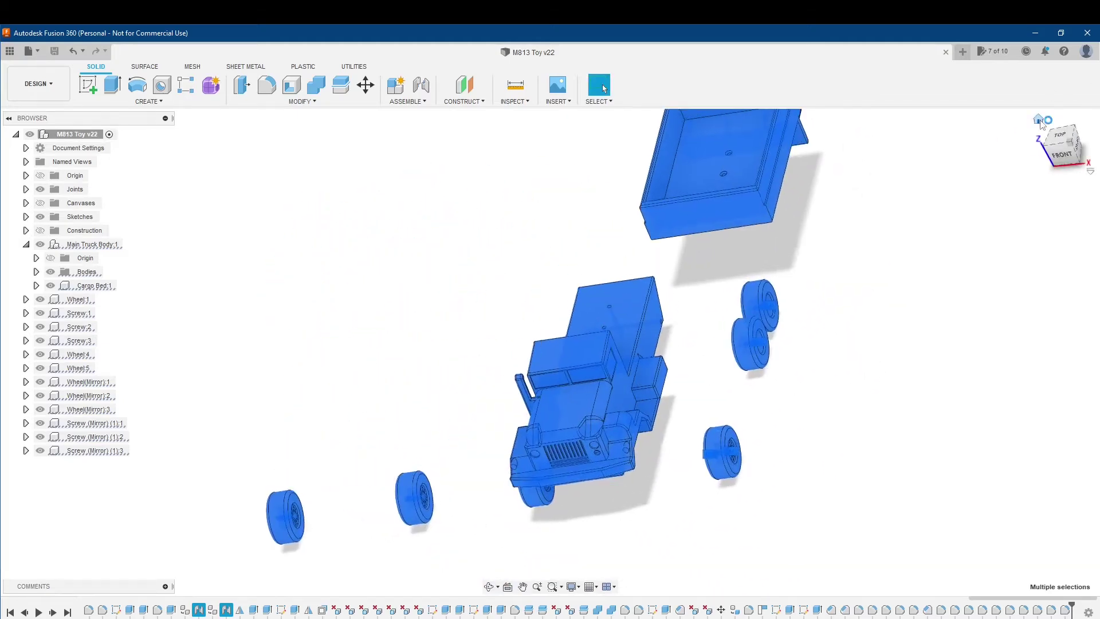
{"action": "left_click", "coordinate": [1039, 120]}
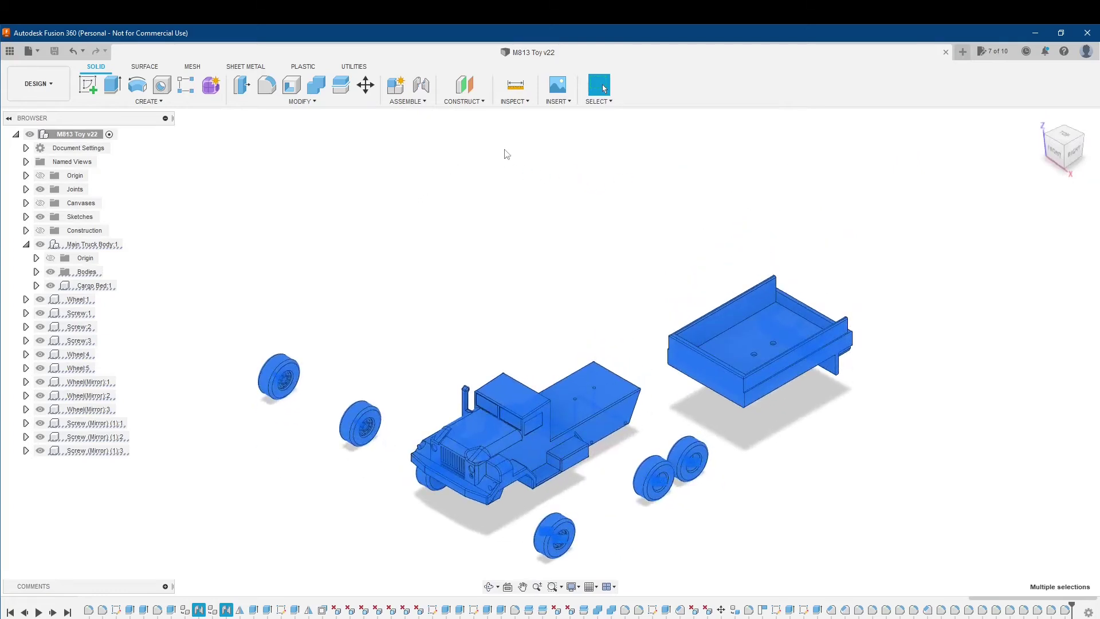
Start a Modify > Scale on the 14 selected bodies.
{"action": "left_click", "coordinate": [328, 105]}
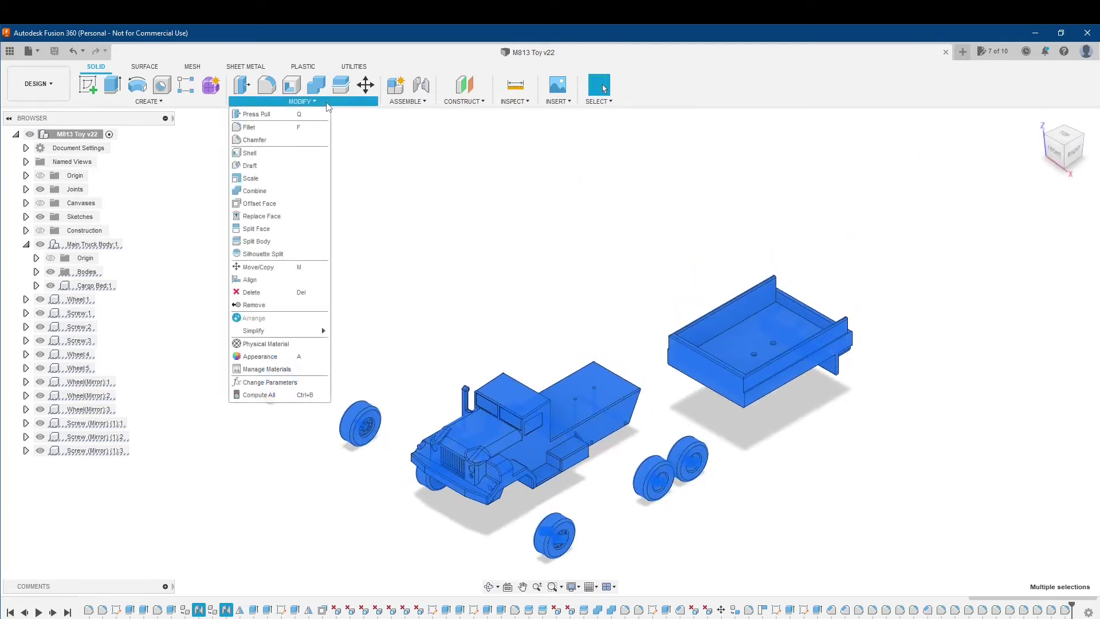
{"action": "left_click", "coordinate": [270, 177]}
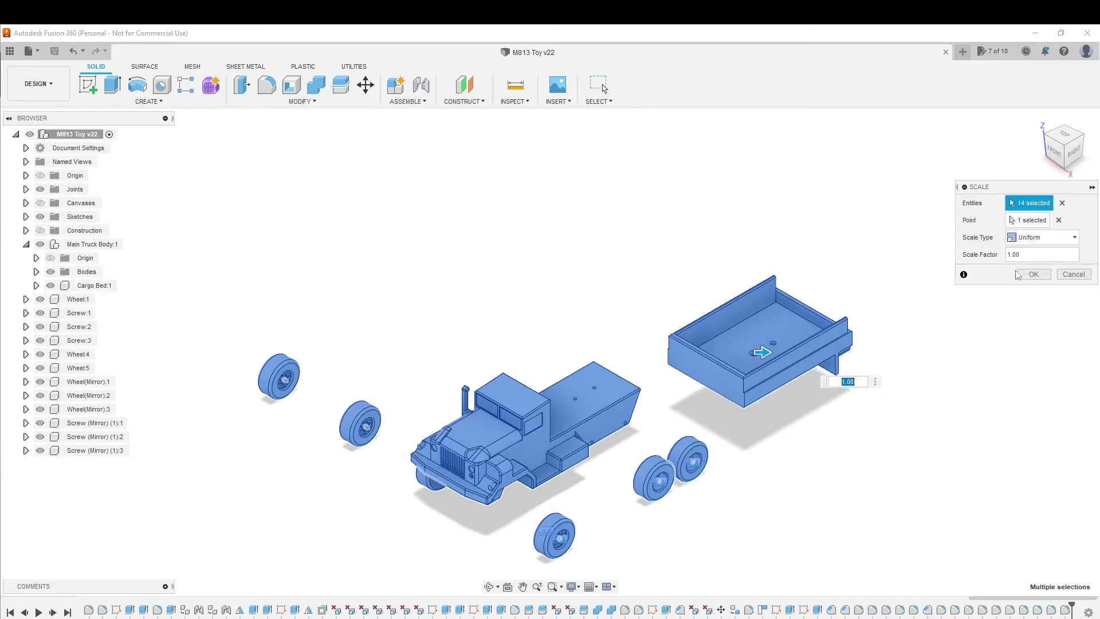
{"action": "left_click", "coordinate": [1075, 239]}
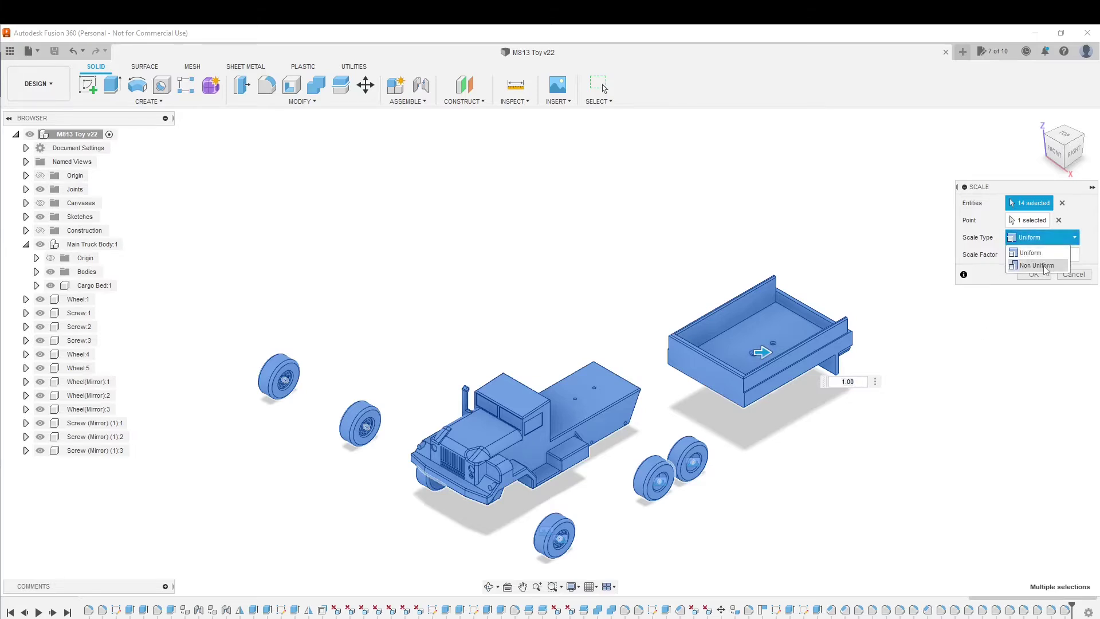
{"action": "left_click", "coordinate": [1037, 265]}
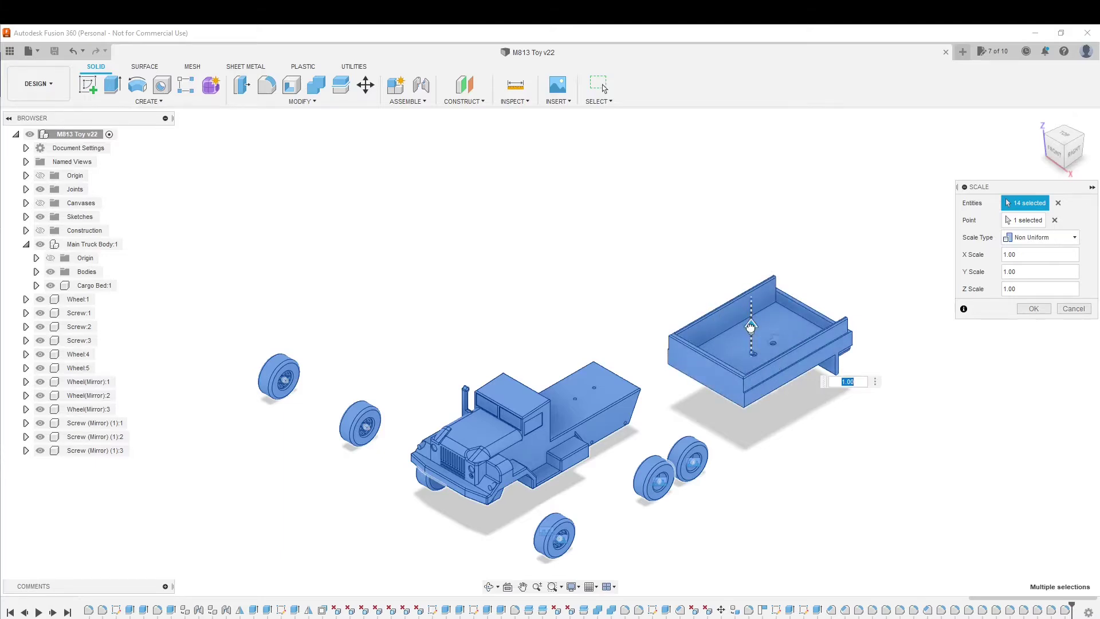
{"action": "left_click_drag", "start_coordinate": [750, 327], "coordinate": [761, 279]}
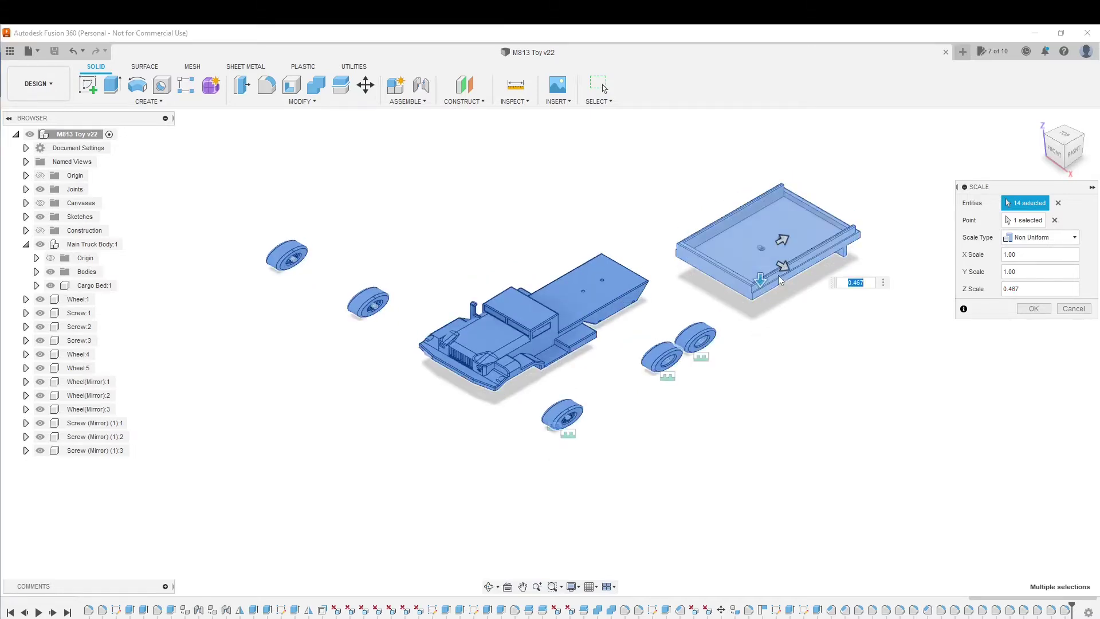
{"action": "left_click_drag", "start_coordinate": [783, 267], "coordinate": [834, 297]}
{"action": "scroll", "coordinate": [766, 359], "scroll_direction": "down", "scroll_amount": 3}
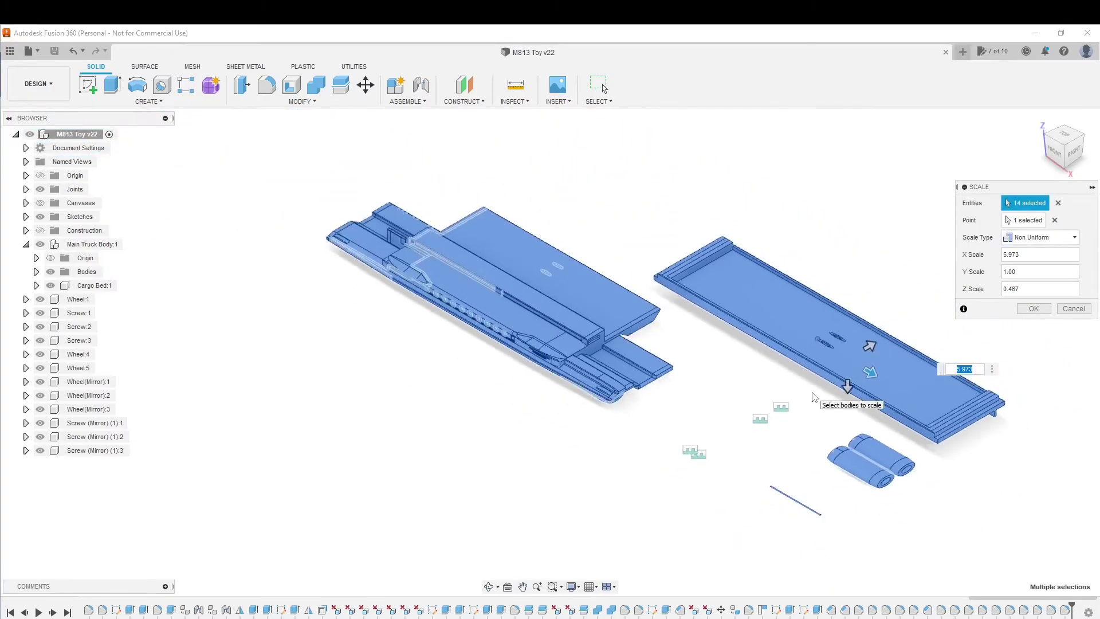
{"action": "left_click_drag", "start_coordinate": [866, 348], "coordinate": [877, 329]}
{"action": "scroll", "coordinate": [848, 357], "scroll_direction": "down", "scroll_amount": 5}
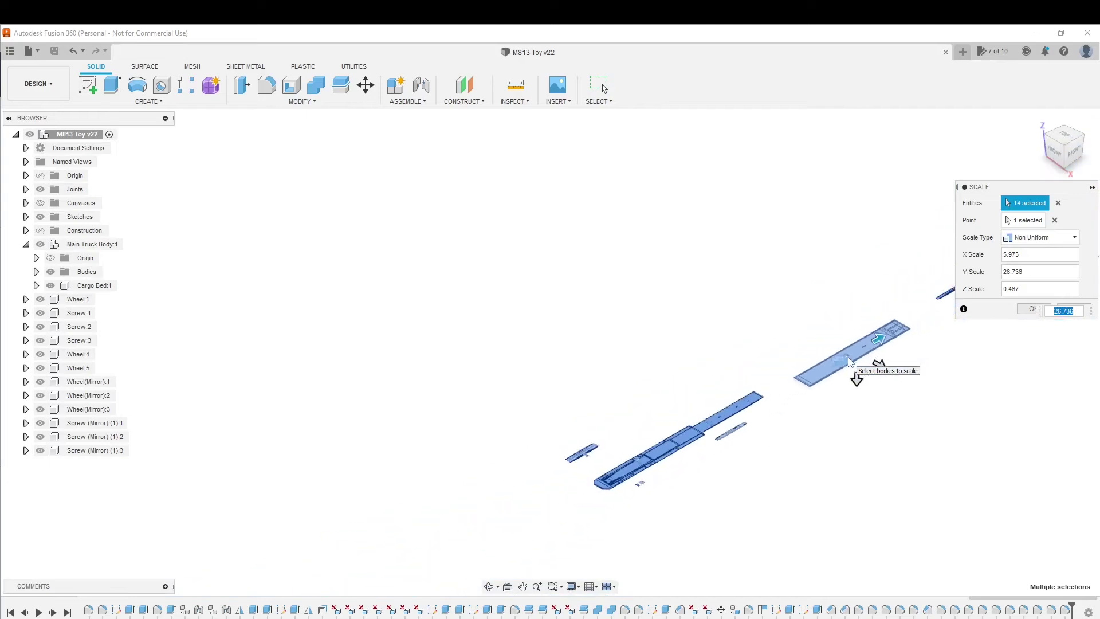
{"action": "scroll", "coordinate": [860, 415], "scroll_direction": "up", "scroll_amount": 4}
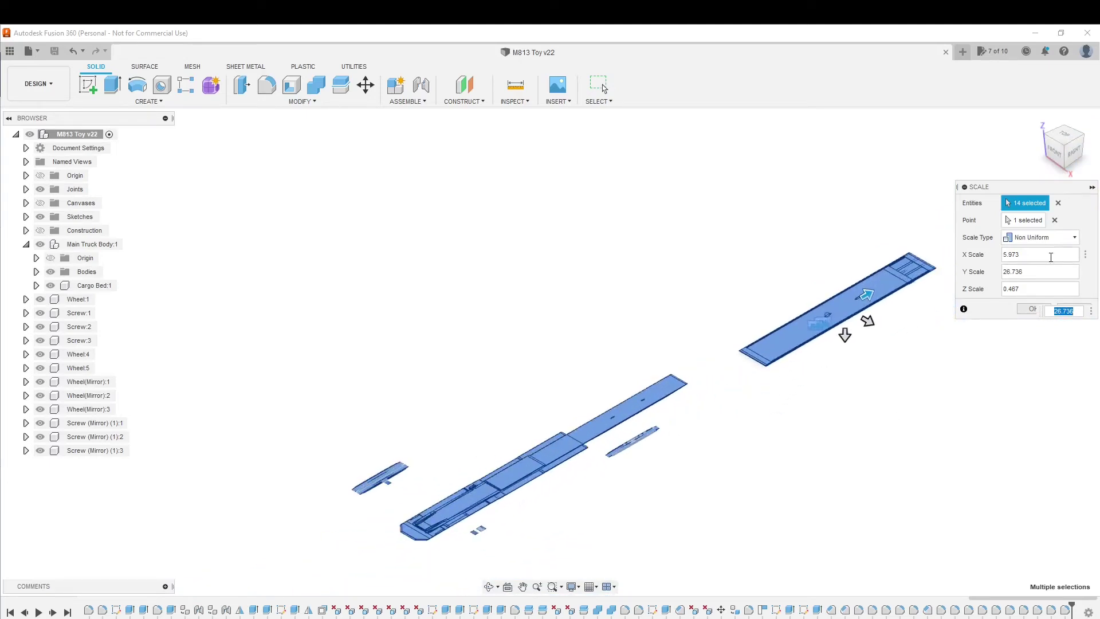
{"action": "left_click", "coordinate": [1051, 237]}
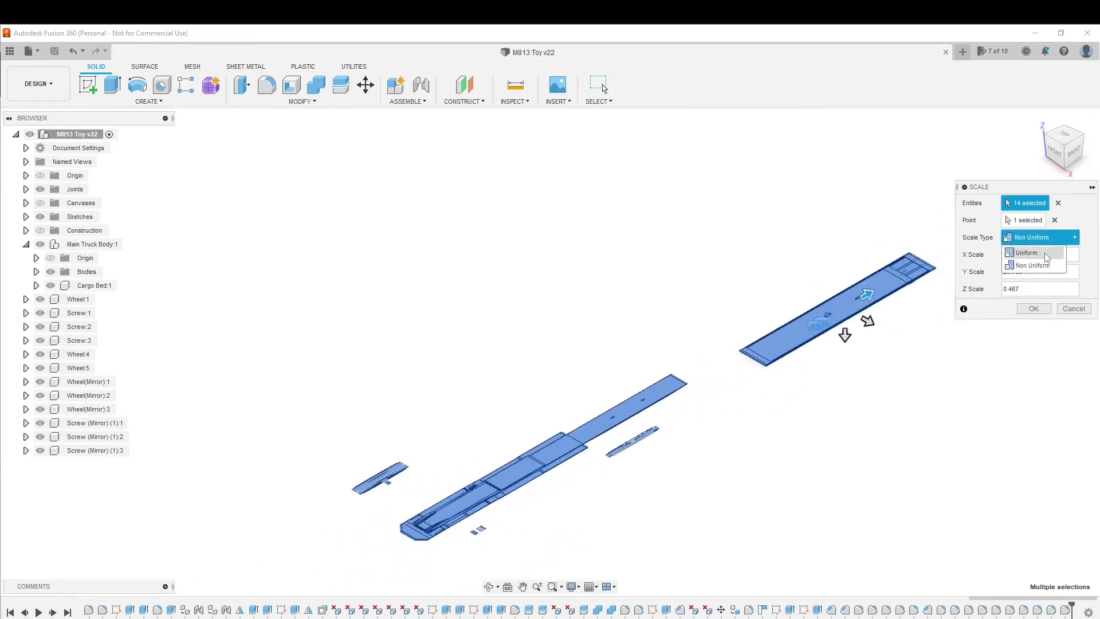
{"action": "left_click", "coordinate": [1047, 254]}
{"action": "scroll", "coordinate": [840, 315], "scroll_direction": "up", "scroll_amount": 6}
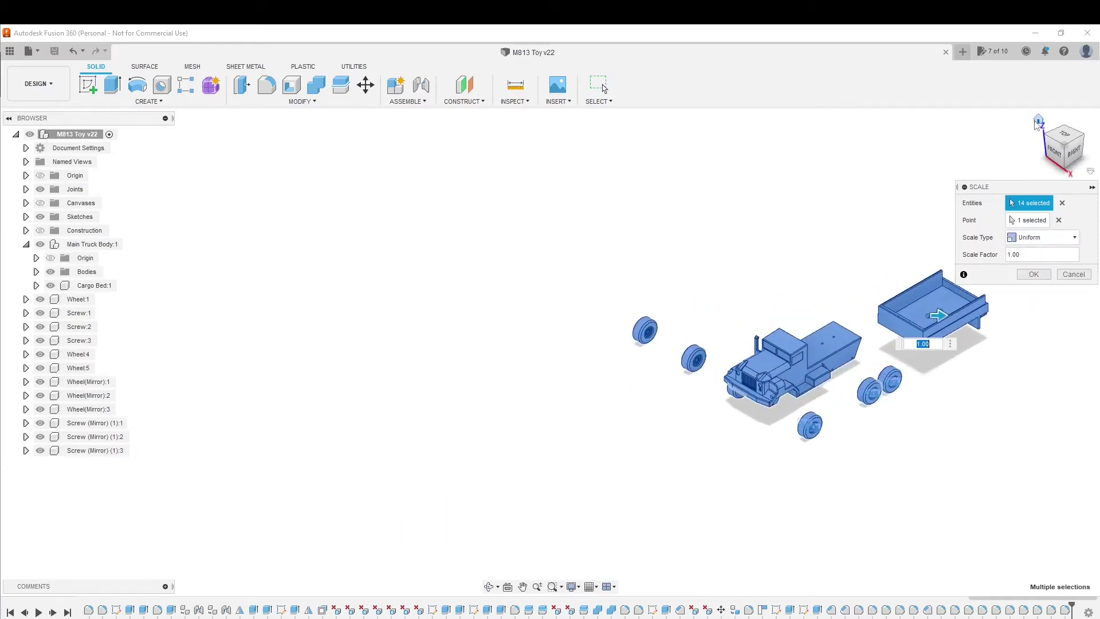
{"action": "left_click", "coordinate": [1039, 121]}
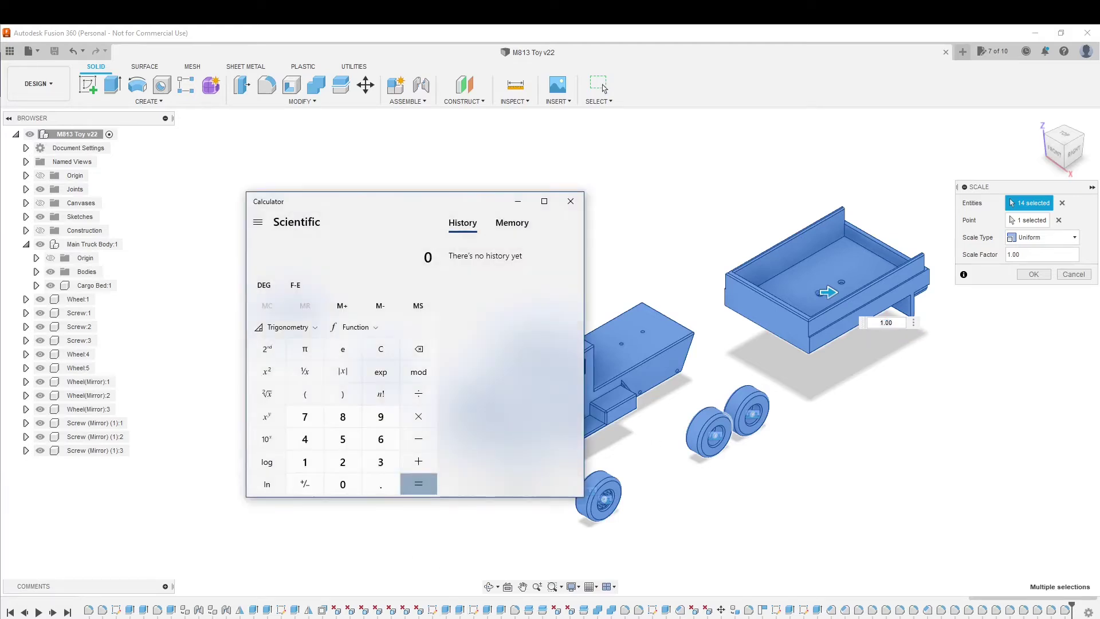
Compute 67 ÷ 80 in Calculator, getting 0.8375.
{"action": "left_click_drag", "start_coordinate": [460, 208], "coordinate": [318, 189]}
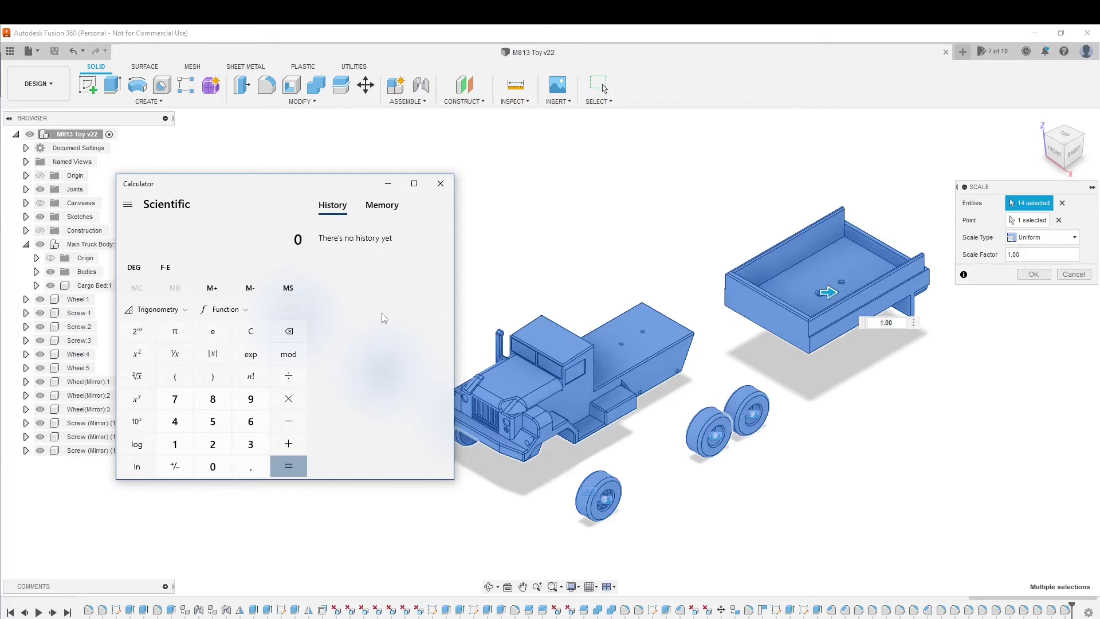
{"action": "type", "text": "6"}
{"action": "type", "text": "7"}
{"action": "type", "text": "80"}
{"action": "key", "text": "Return"}
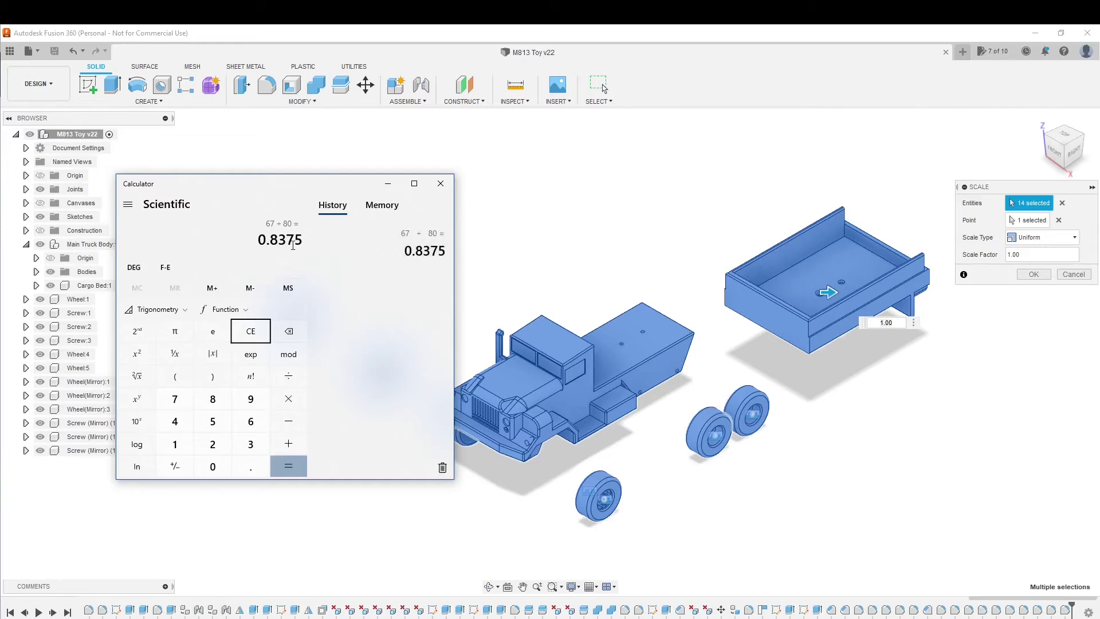
Set the uniform scale factor to 0.8375 and apply it to all 14 bodies.
{"action": "left_click", "coordinate": [887, 322]}
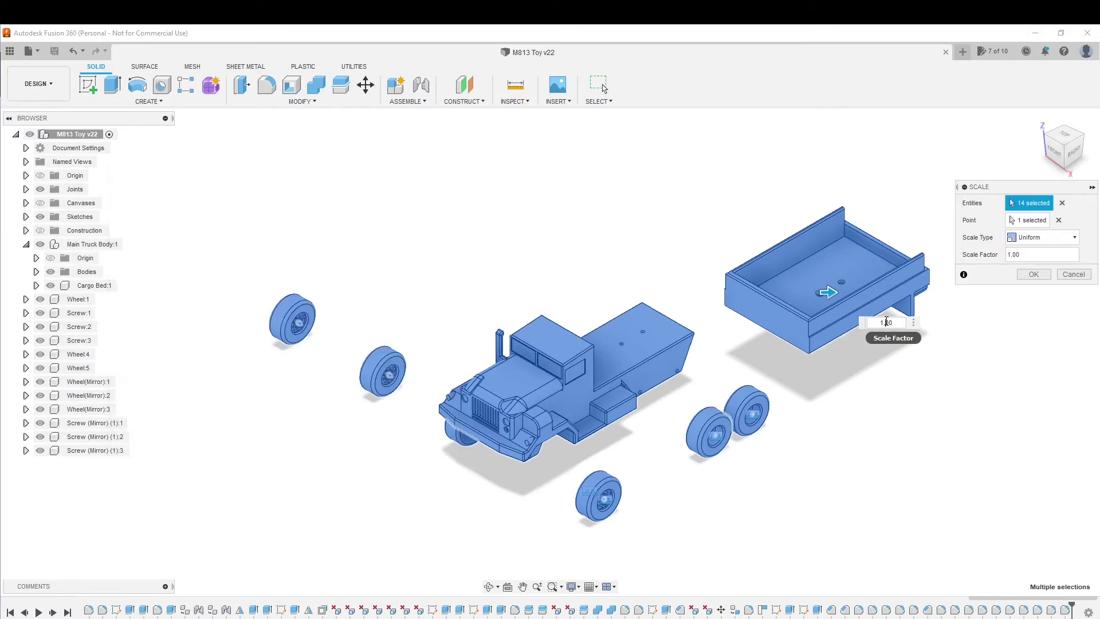
{"action": "key", "text": "BackSpace"}
{"action": "type", "text": "0.8375"}
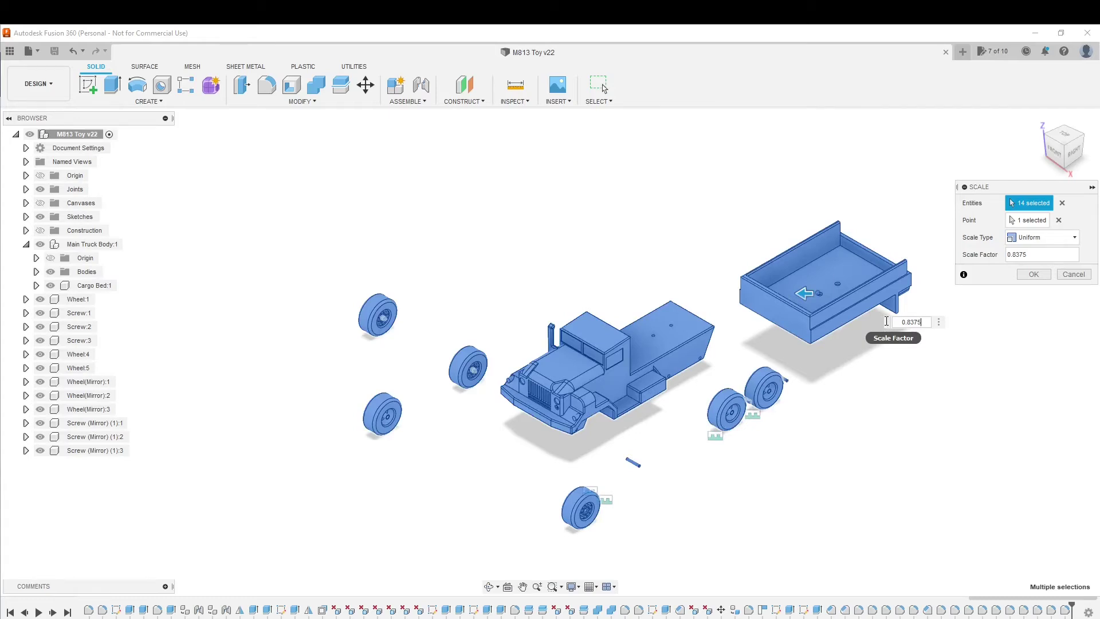
{"action": "key", "text": "Return"}
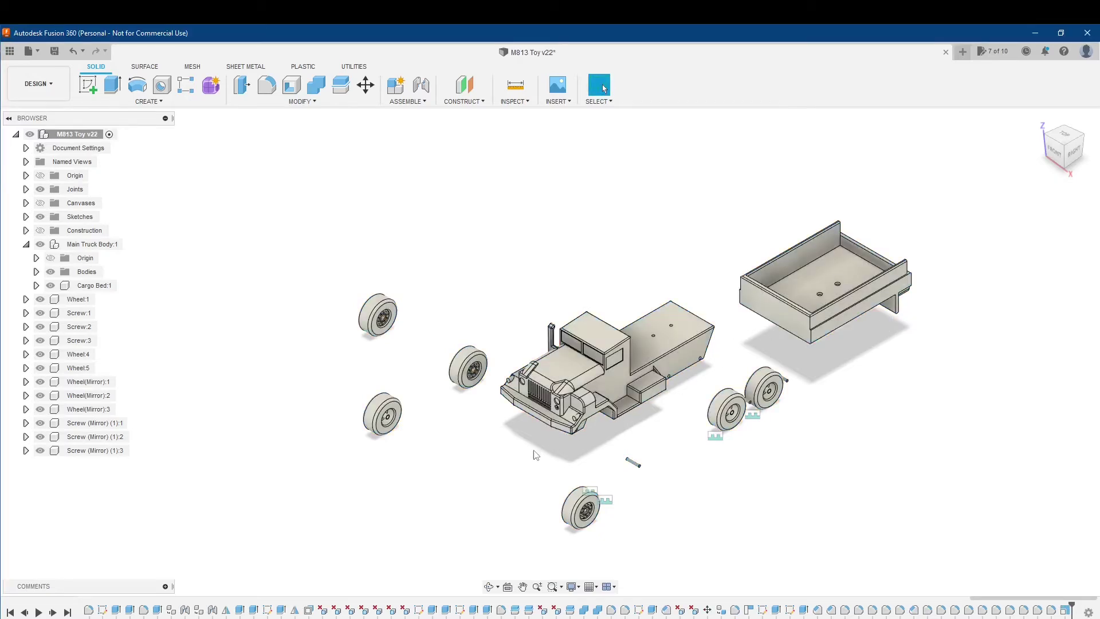
Zoom in on the scaled truck and start a new Measure.
{"action": "scroll", "coordinate": [535, 454], "scroll_direction": "up", "scroll_amount": 3}
{"action": "scroll", "coordinate": [514, 444], "scroll_direction": "up", "scroll_amount": 3}
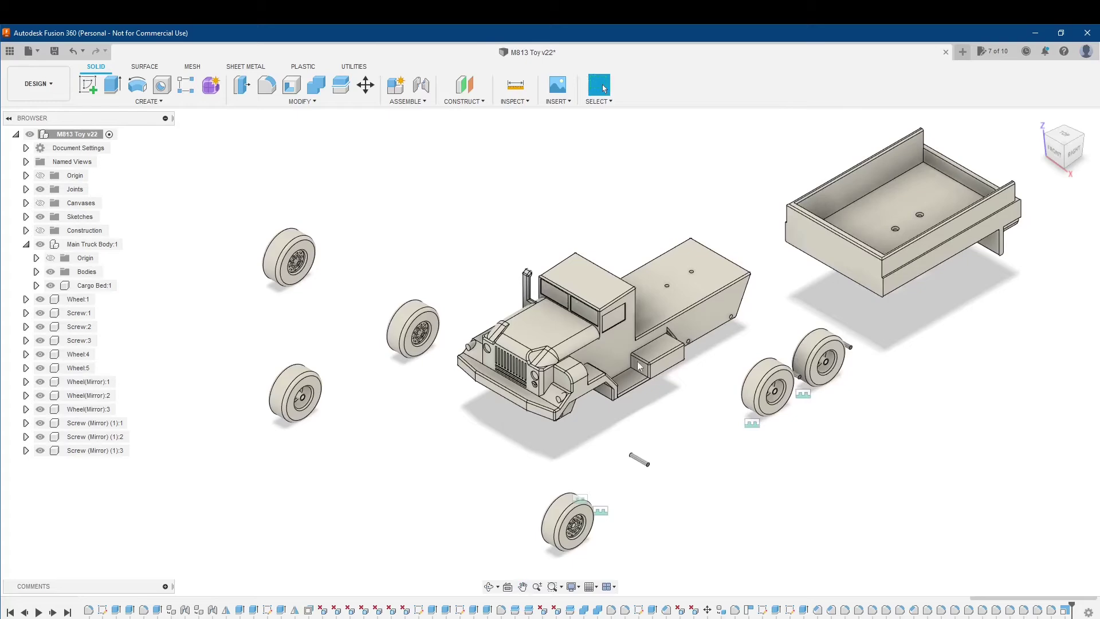
{"action": "left_click", "coordinate": [515, 85]}
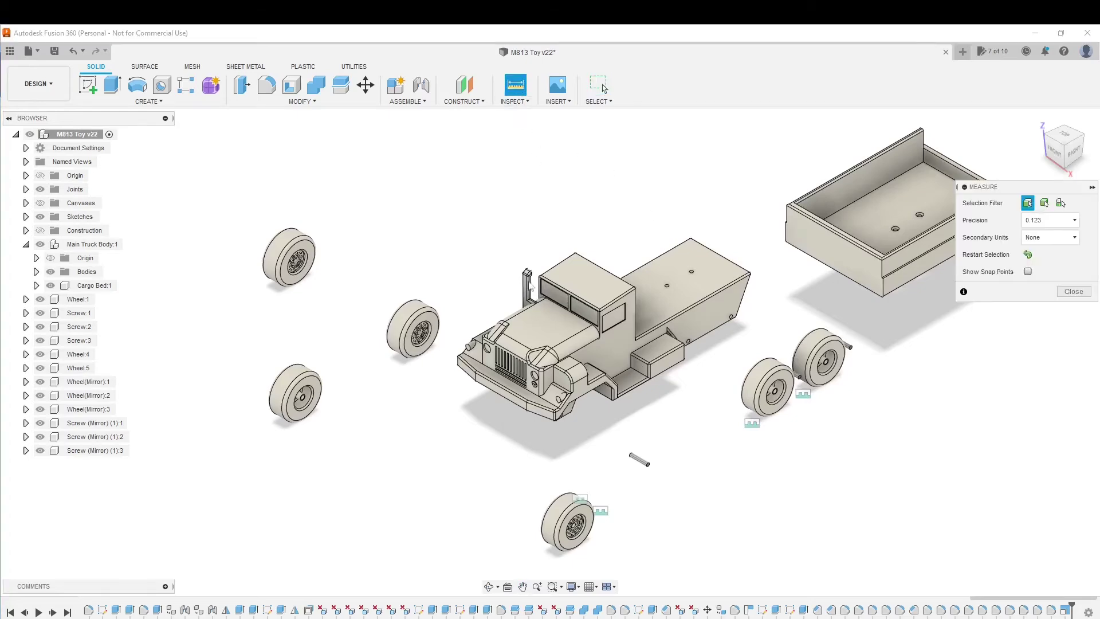
Measure between the two chassis side faces, confirming a 67.00 mm width, then close Measure.
{"action": "left_click", "coordinate": [573, 396]}
{"action": "middle_click_drag", "start_coordinate": [573, 395], "coordinate": [464, 446], "text": "shift"}
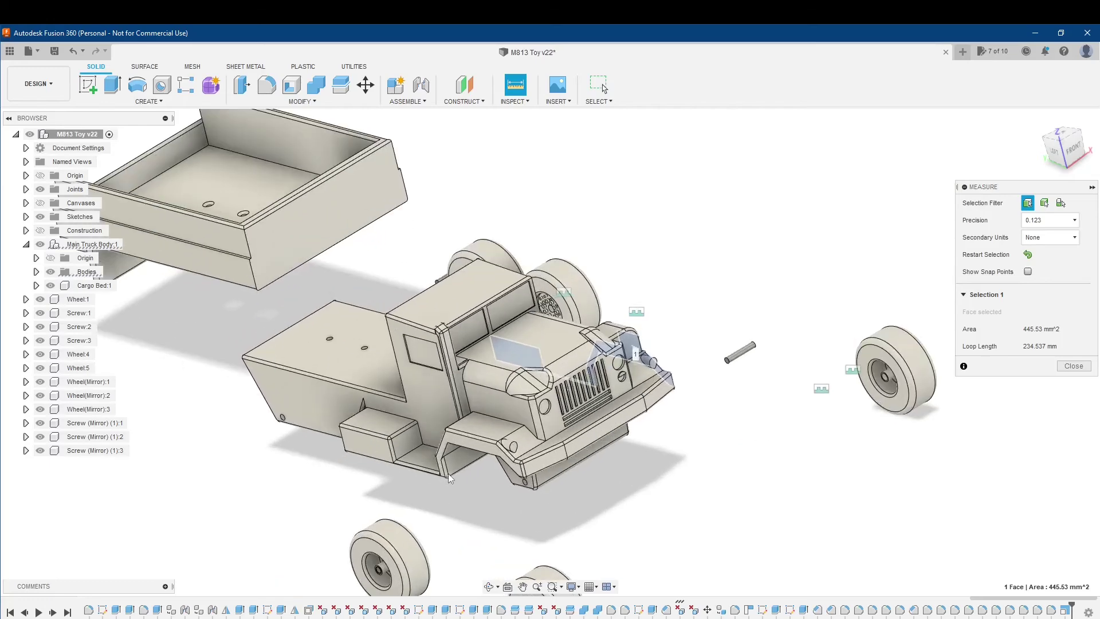
{"action": "left_click", "coordinate": [466, 443]}
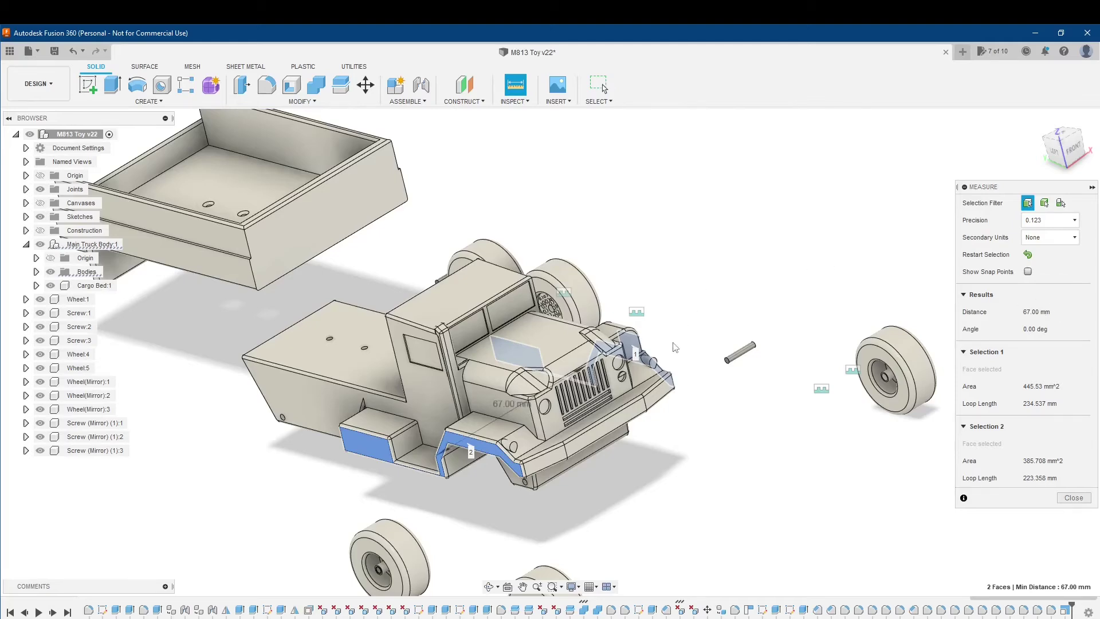
{"action": "middle_click_drag", "start_coordinate": [706, 321], "coordinate": [813, 330], "text": "shift"}
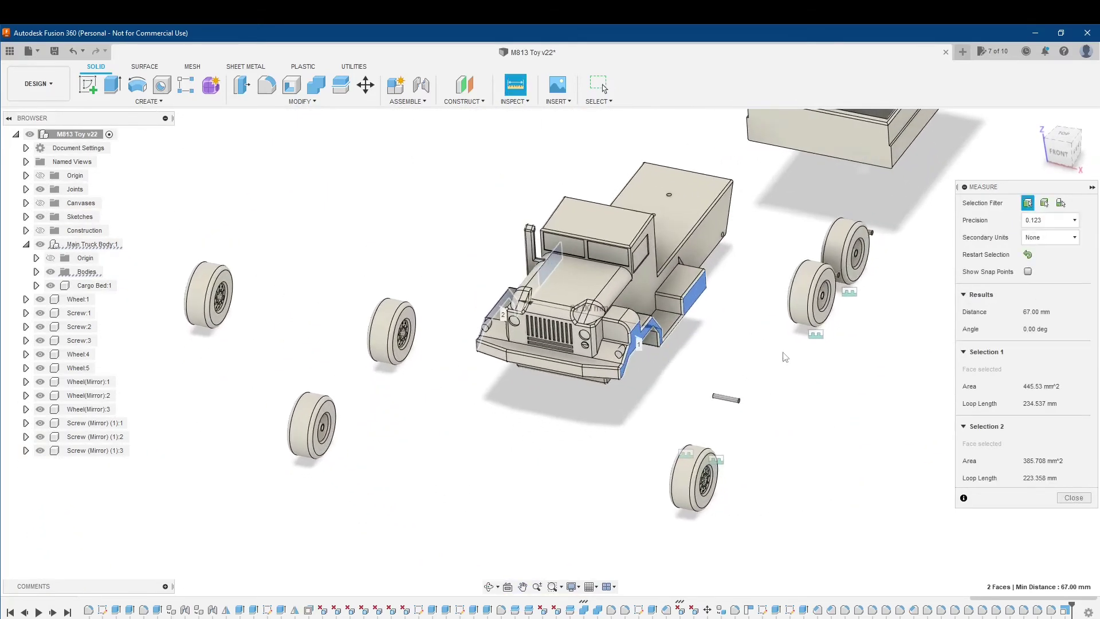
{"action": "left_click", "coordinate": [1073, 497]}
{"action": "scroll", "coordinate": [616, 325], "scroll_direction": "up", "scroll_amount": 3}
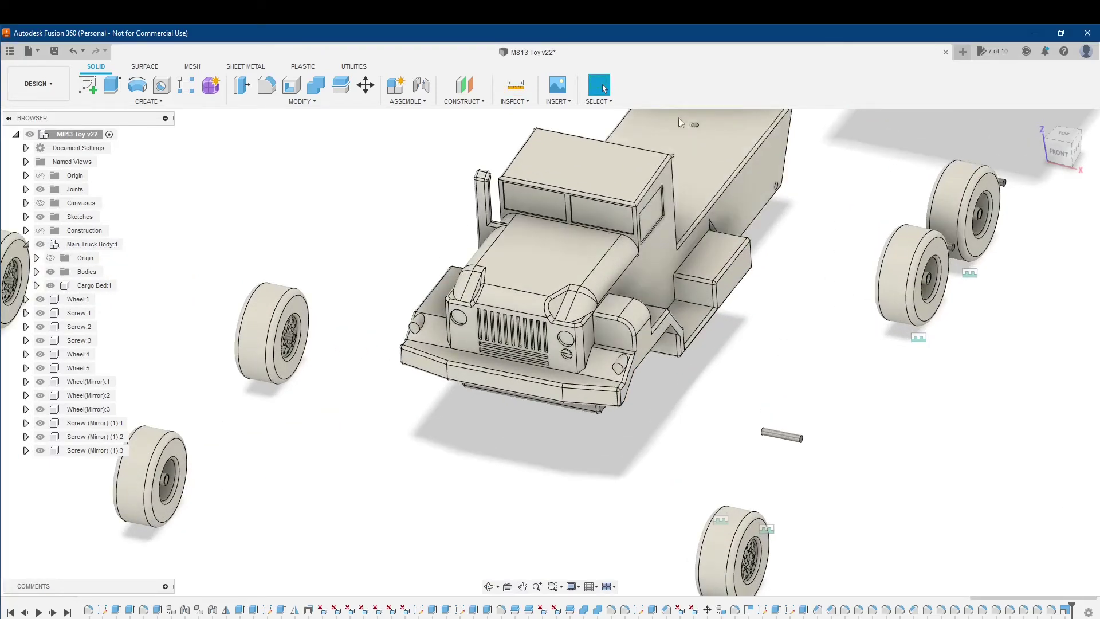
Pan, zoom and orbit to bring the cargo bed into close view.
{"action": "mouse_move", "coordinate": [754, 183]}
{"action": "middle_mouse_down"}
{"action": "mouse_move", "coordinate": [764, 241]}
{"action": "mouse_move", "coordinate": [692, 396]}
{"action": "middle_mouse_up"}
{"action": "middle_click_drag", "start_coordinate": [776, 297], "coordinate": [667, 405]}
{"action": "middle_click_drag", "start_coordinate": [940, 186], "coordinate": [904, 264]}
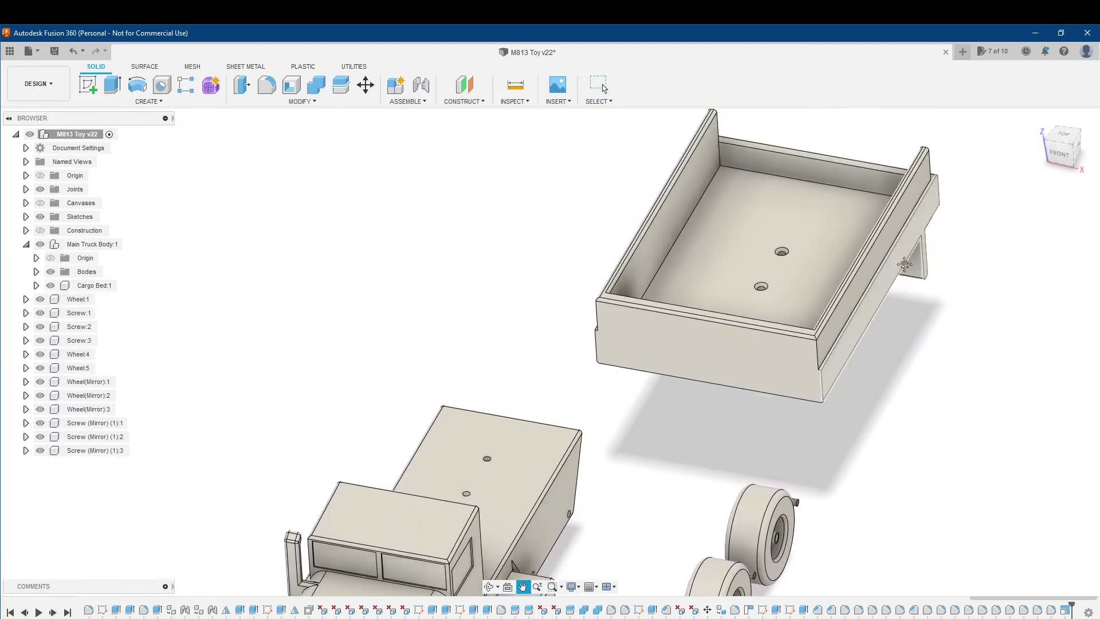
{"action": "key", "text": "Escape"}
{"action": "scroll", "coordinate": [838, 328], "scroll_direction": "up", "scroll_amount": 6}
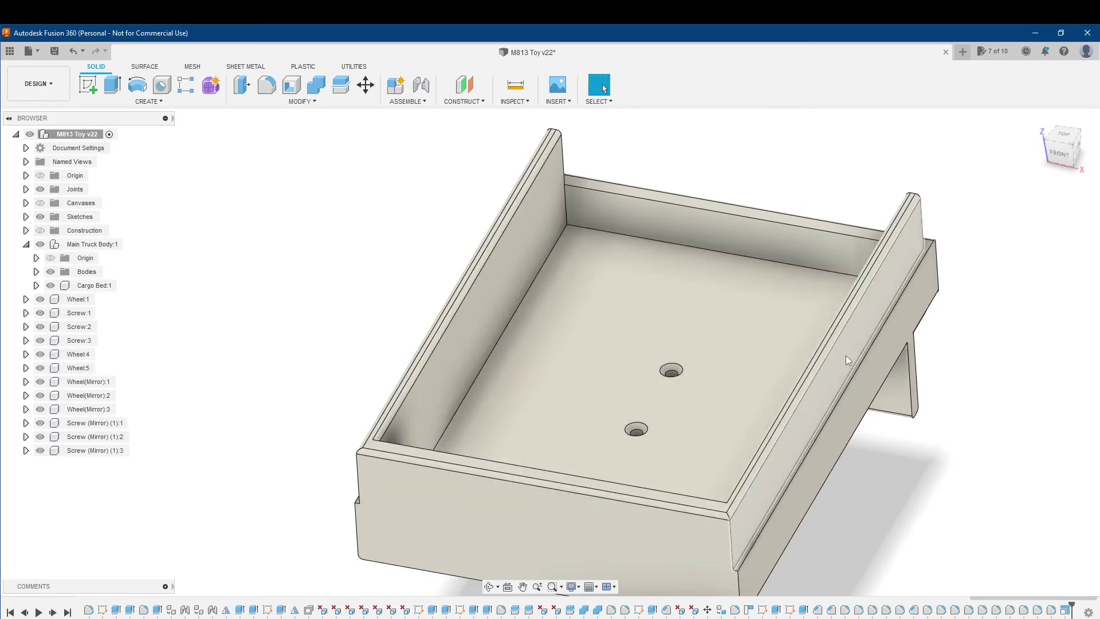
{"action": "middle_click_drag", "start_coordinate": [836, 352], "coordinate": [716, 356], "text": "shift"}
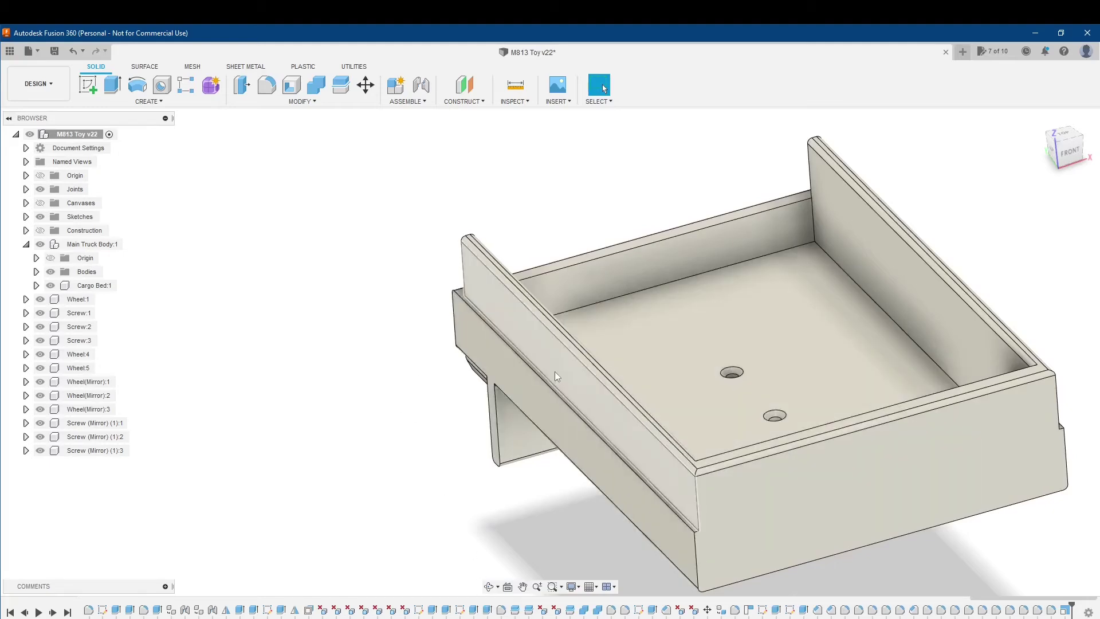
Measure the cargo bed side wall from outer to inner face, reading 2.513 mm thick.
{"action": "key", "text": "i"}
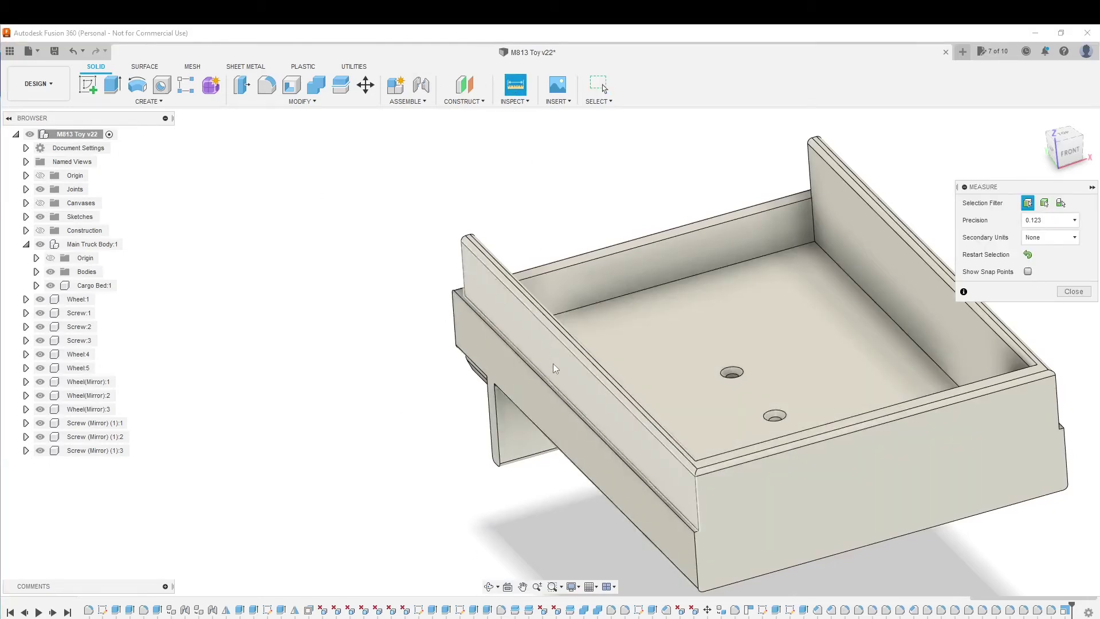
{"action": "left_click", "coordinate": [552, 363]}
{"action": "middle_click_drag", "start_coordinate": [552, 364], "coordinate": [643, 346], "text": "shift"}
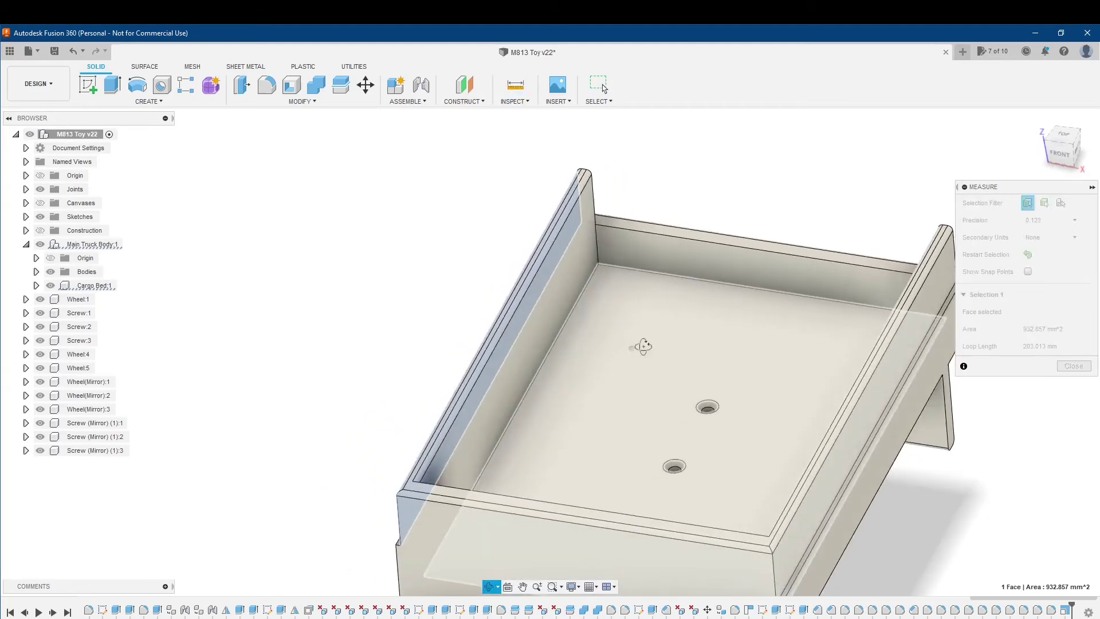
{"action": "left_click", "coordinate": [558, 304]}
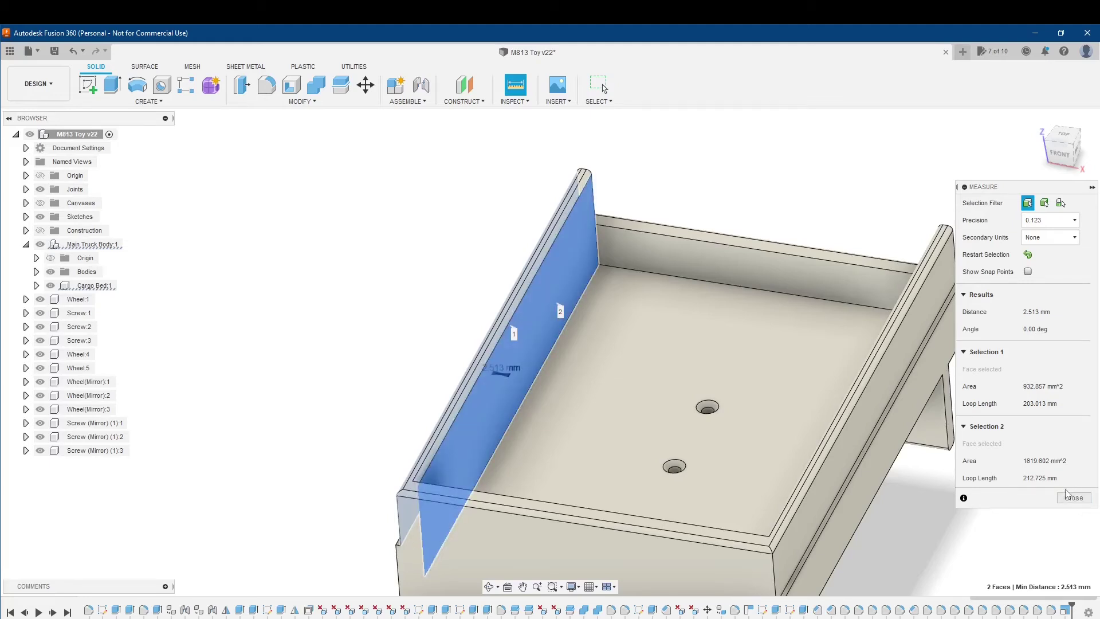
{"action": "left_click", "coordinate": [1066, 499]}
{"action": "scroll", "coordinate": [829, 406], "scroll_direction": "down", "scroll_amount": 2}
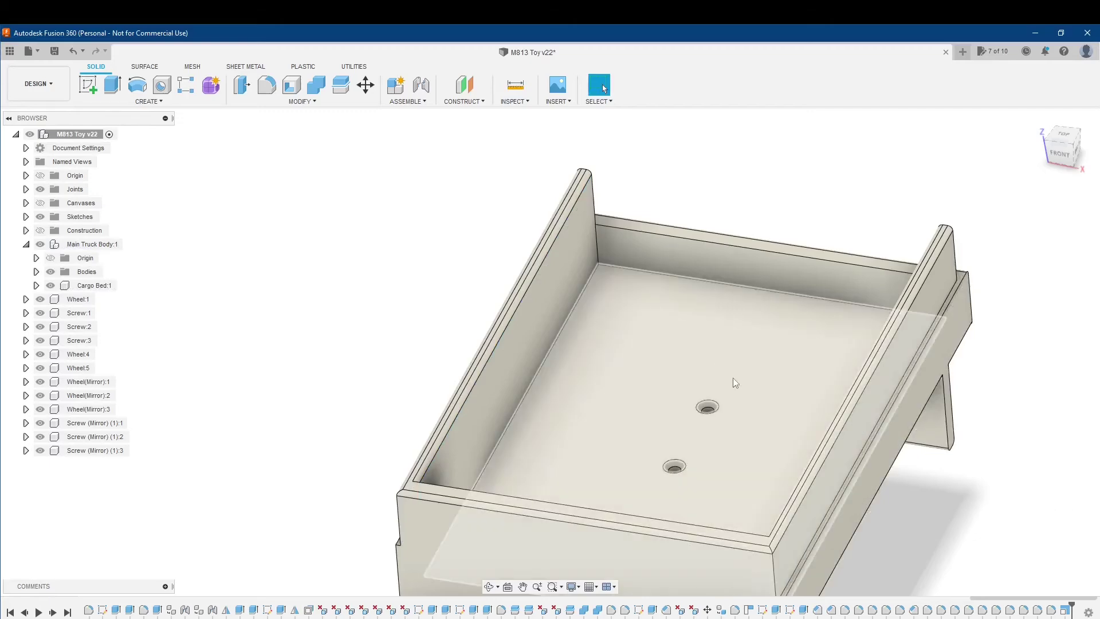
Orbit, pan and zoom to show the chassis side hole near the rear wheel close up.
{"action": "middle_click_drag", "start_coordinate": [828, 406], "coordinate": [837, 460], "text": "shift"}
{"action": "middle_click_drag", "start_coordinate": [610, 353], "coordinate": [512, 379], "text": "shift"}
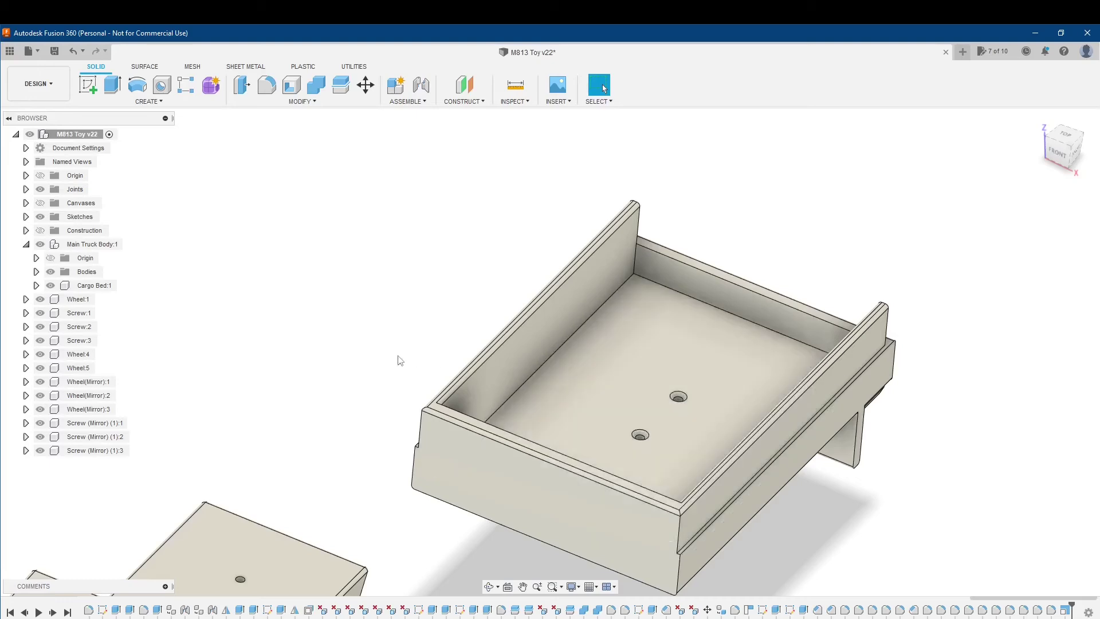
{"action": "scroll", "coordinate": [346, 367], "scroll_direction": "down", "scroll_amount": 2}
{"action": "middle_click_drag", "start_coordinate": [347, 366], "coordinate": [659, 196]}
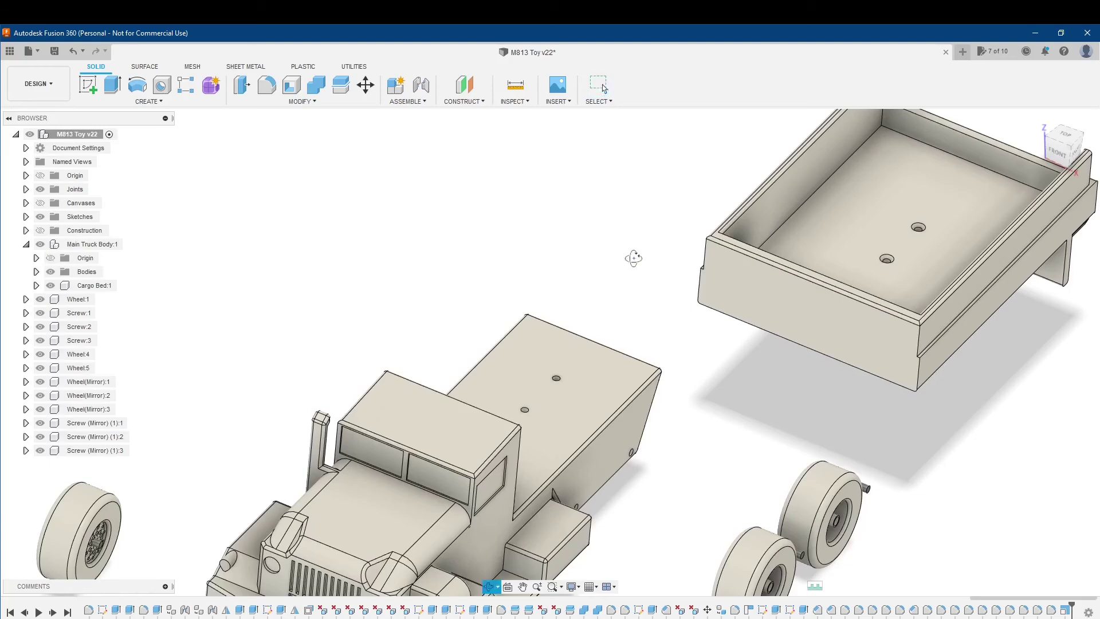
{"action": "middle_click_drag", "start_coordinate": [633, 256], "coordinate": [619, 312], "text": "shift"}
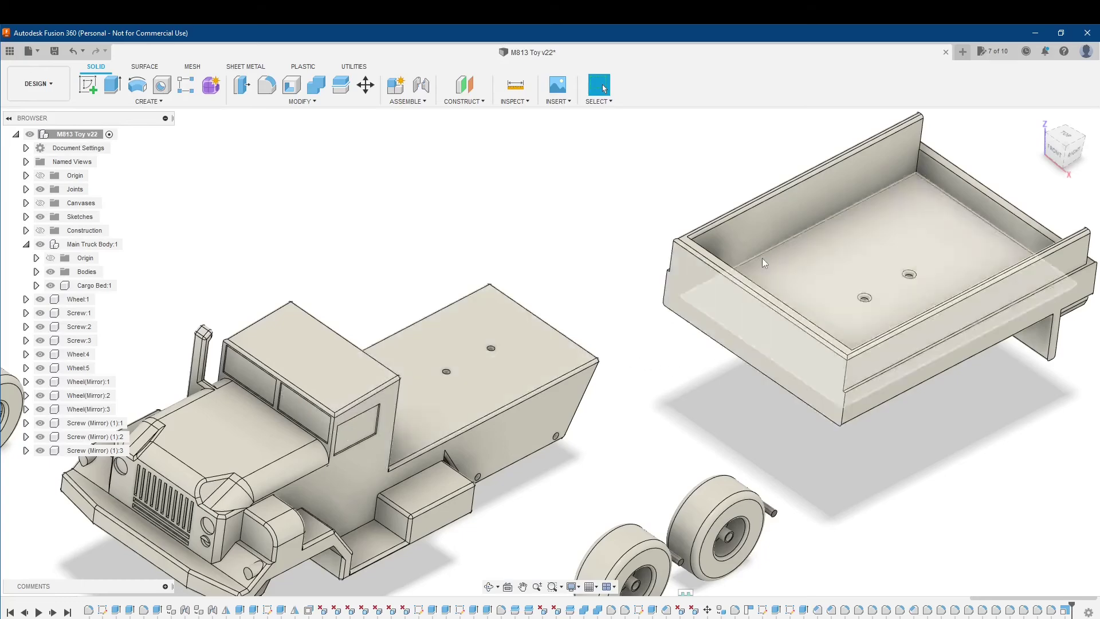
{"action": "middle_click_drag", "start_coordinate": [558, 346], "coordinate": [641, 445]}
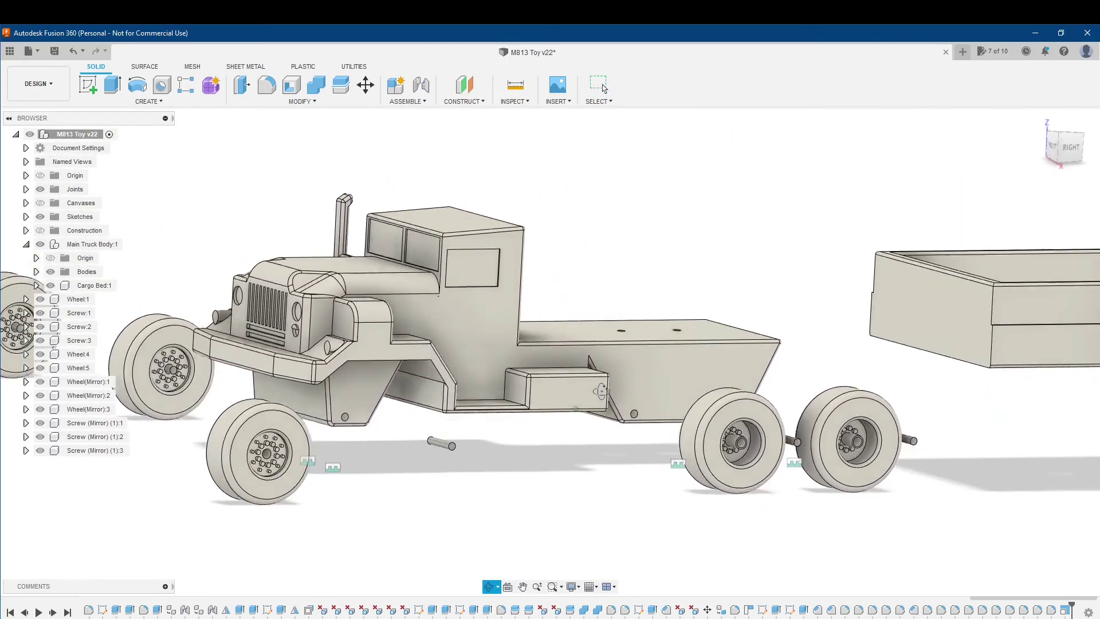
{"action": "scroll", "coordinate": [641, 445], "scroll_direction": "up", "scroll_amount": 6}
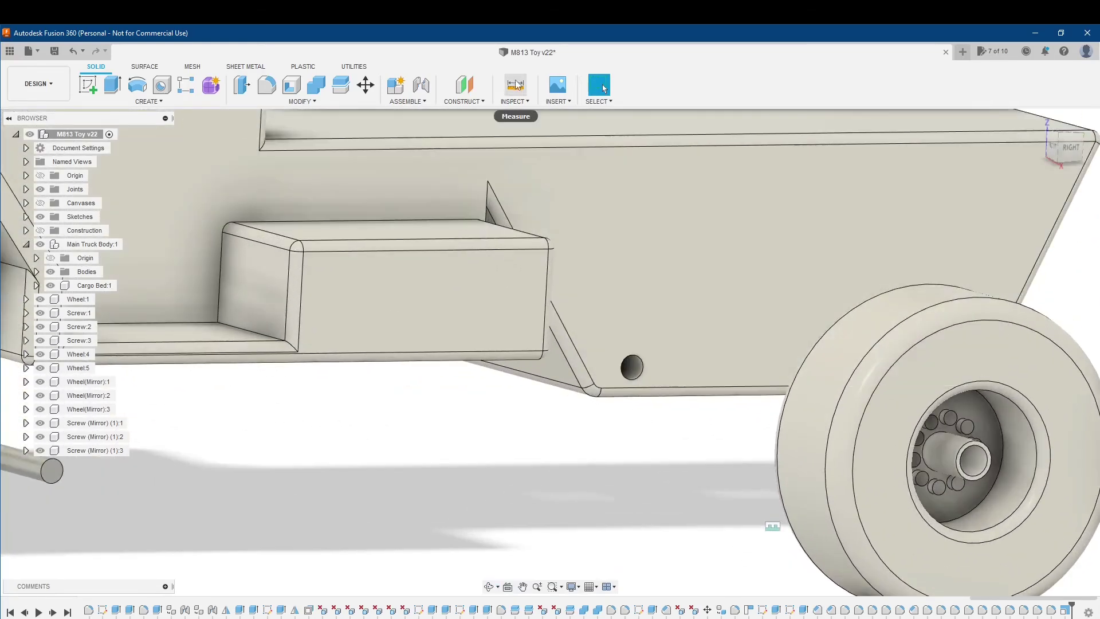
Measure the chassis side hole's circular edge, reading a 2.094 mm diameter, then close Measure.
{"action": "left_click", "coordinate": [515, 85]}
{"action": "left_click", "coordinate": [634, 359]}
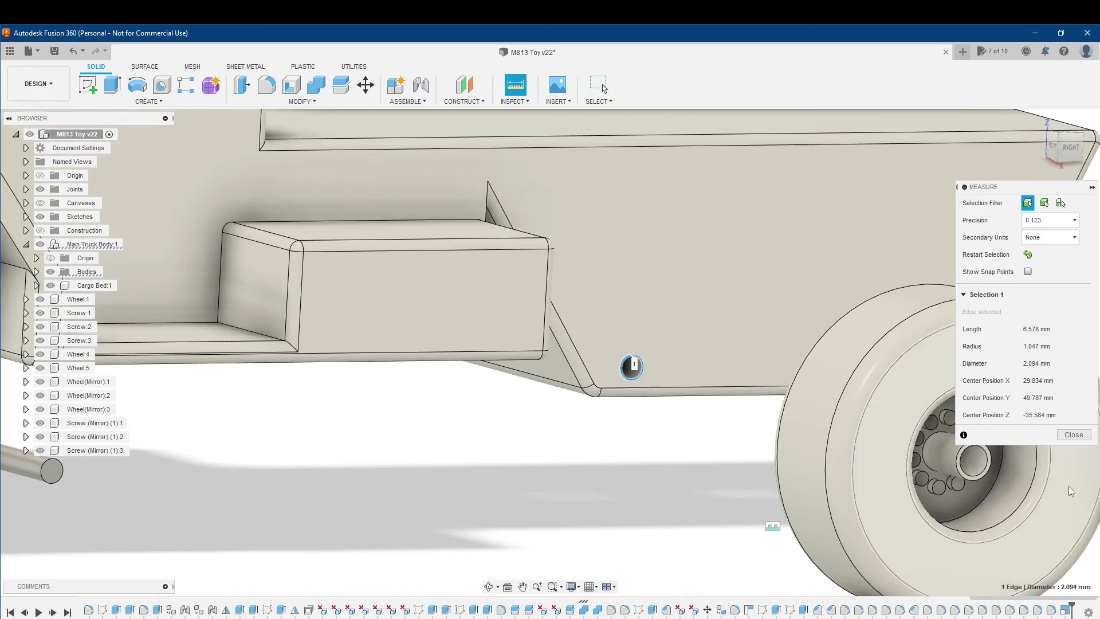
{"action": "left_click", "coordinate": [1074, 435]}
{"action": "scroll", "coordinate": [803, 444], "scroll_direction": "down", "scroll_amount": 5}
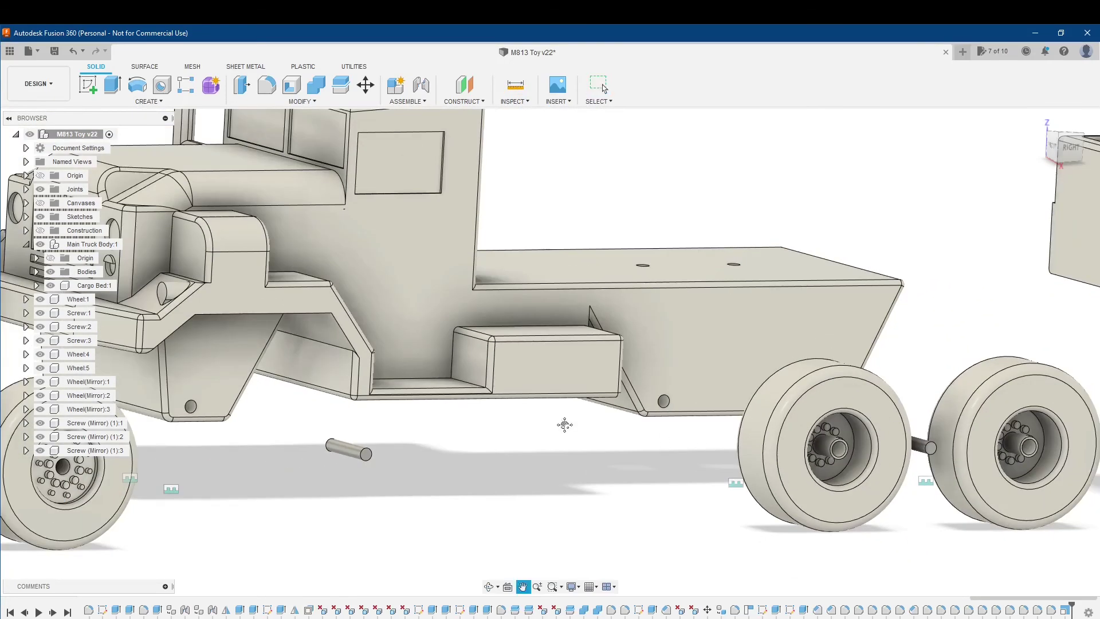
Zoom out and pan the exploded truck model to the left in the view.
{"action": "scroll", "coordinate": [681, 443], "scroll_direction": "up", "scroll_amount": 3}
{"action": "scroll", "coordinate": [680, 442], "scroll_direction": "down", "scroll_amount": 4}
{"action": "scroll", "coordinate": [682, 447], "scroll_direction": "down", "scroll_amount": 2}
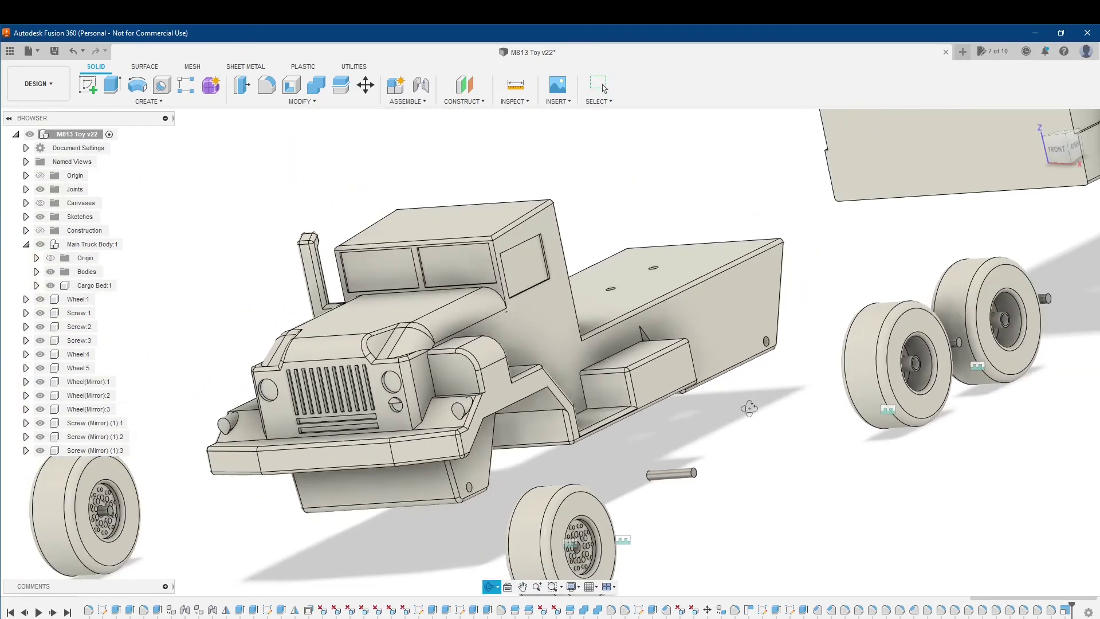
{"action": "scroll", "coordinate": [722, 430], "scroll_direction": "up", "scroll_amount": 3}
{"action": "scroll", "coordinate": [744, 422], "scroll_direction": "down", "scroll_amount": 6}
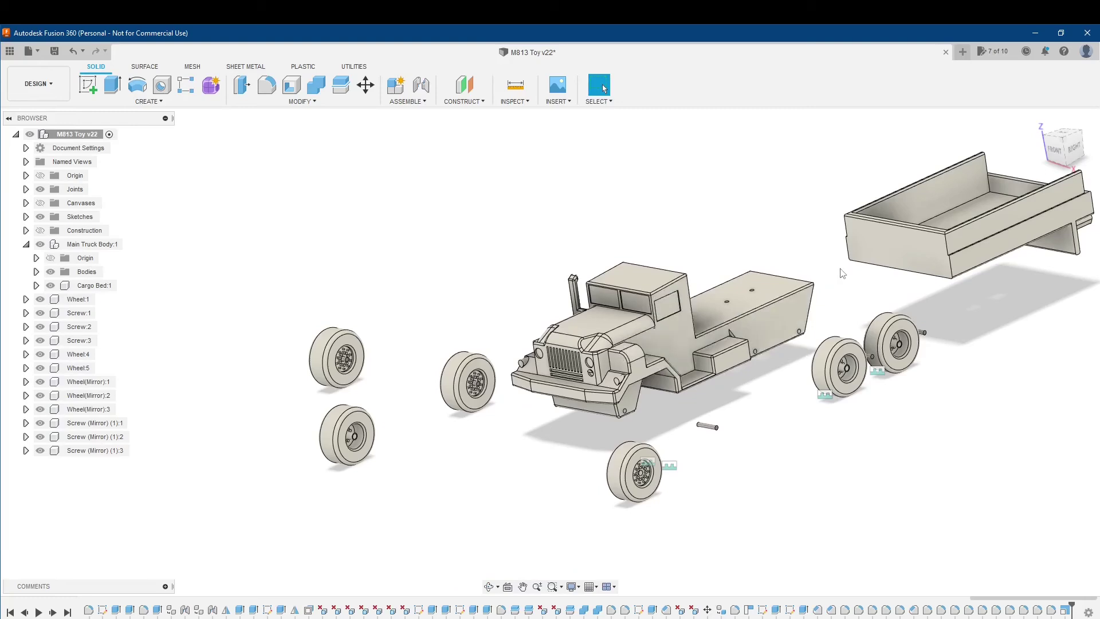
{"action": "middle_click_drag", "start_coordinate": [843, 273], "coordinate": [785, 298]}
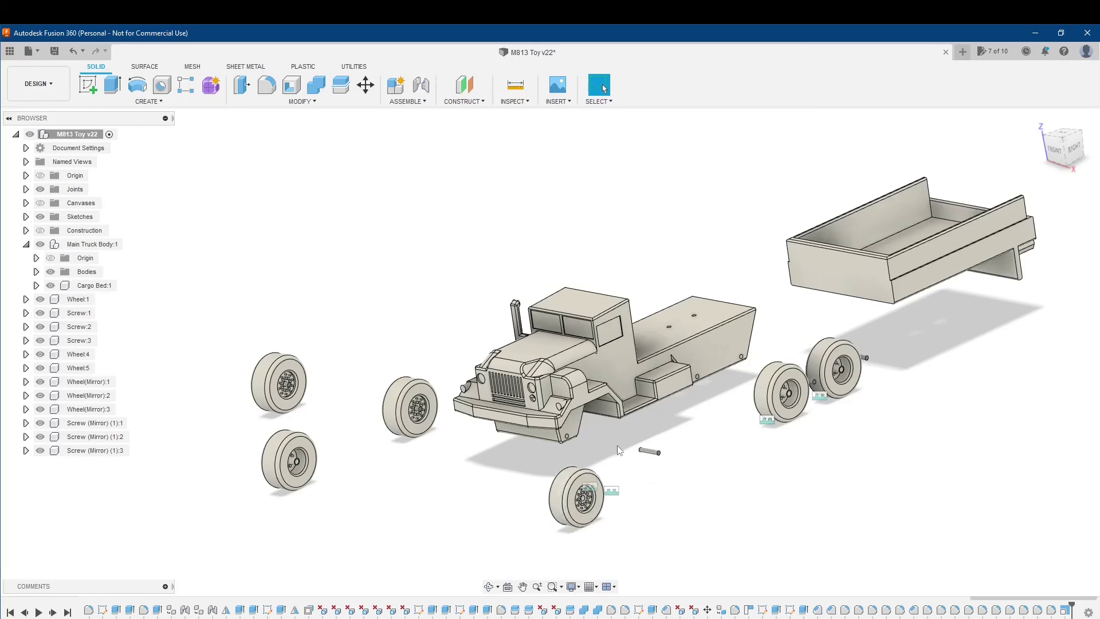
Orbit the truck to a side view, then return to the isometric home view.
{"action": "scroll", "coordinate": [470, 424], "scroll_direction": "up", "scroll_amount": 5}
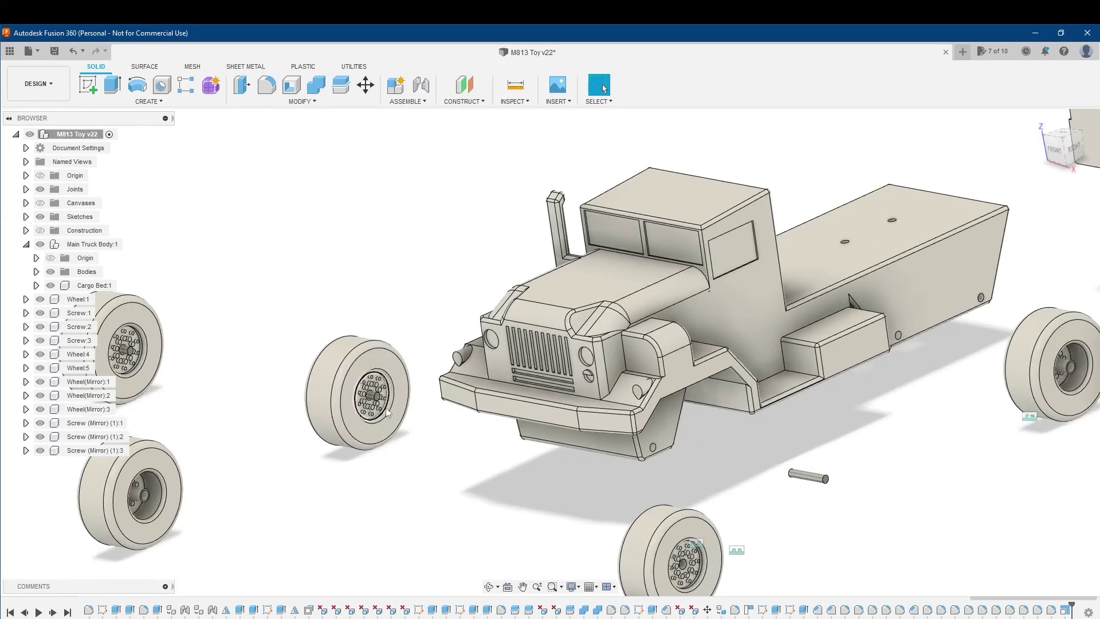
{"action": "scroll", "coordinate": [370, 397], "scroll_direction": "down", "scroll_amount": 1}
{"action": "middle_click_drag", "start_coordinate": [803, 409], "coordinate": [767, 426], "text": "shift"}
{"action": "scroll", "coordinate": [728, 435], "scroll_direction": "down", "scroll_amount": 4}
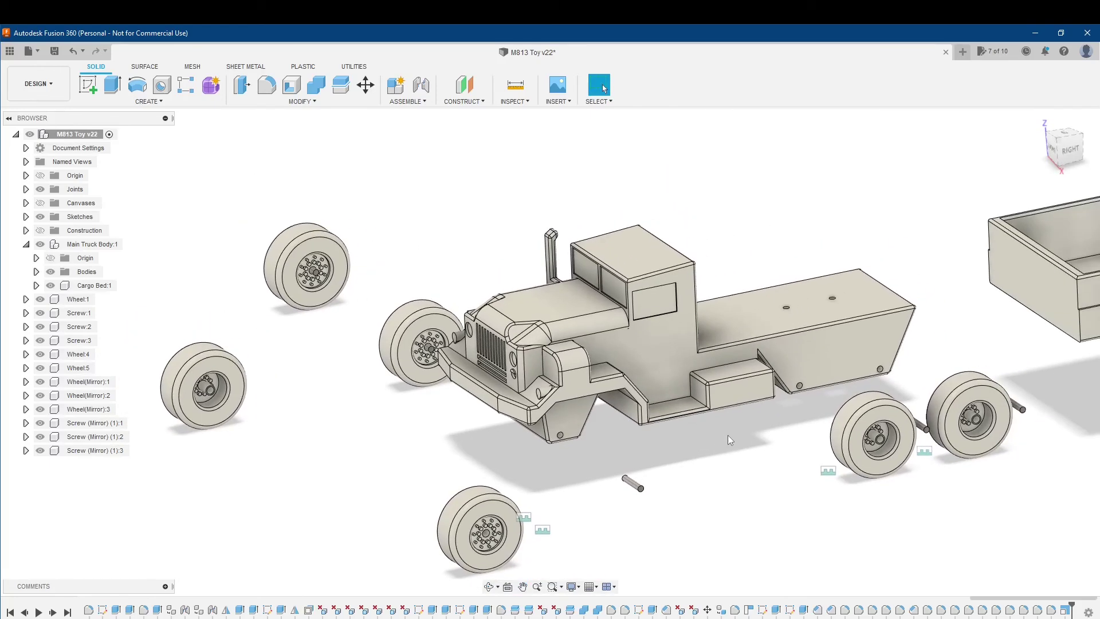
{"action": "scroll", "coordinate": [590, 442], "scroll_direction": "down", "scroll_amount": 3}
{"action": "scroll", "coordinate": [589, 442], "scroll_direction": "up", "scroll_amount": 2}
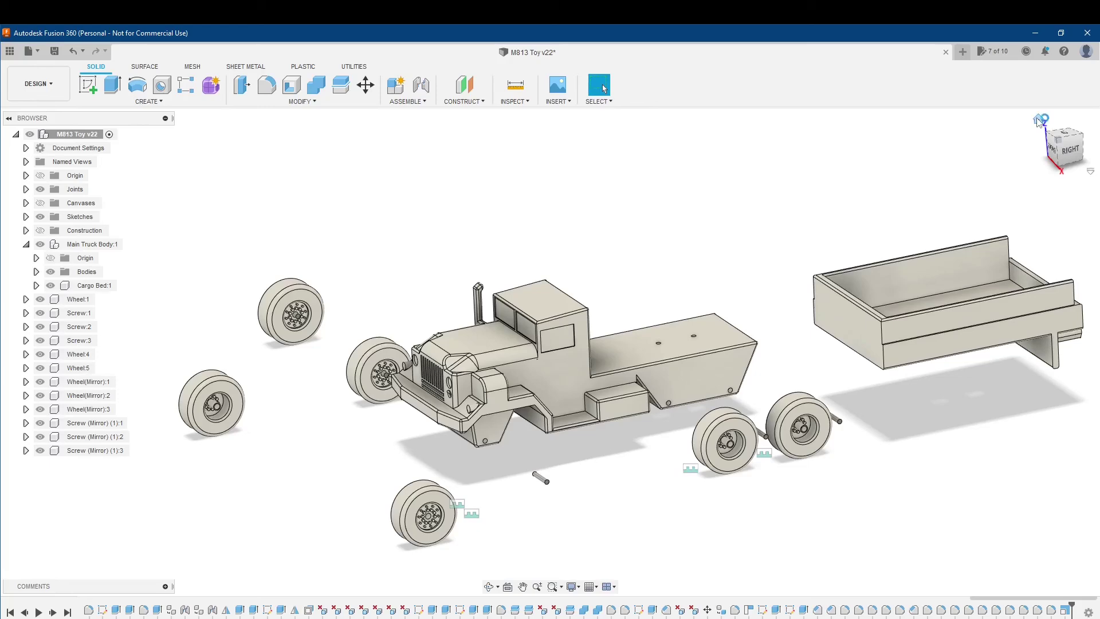
{"action": "left_click", "coordinate": [1039, 119]}
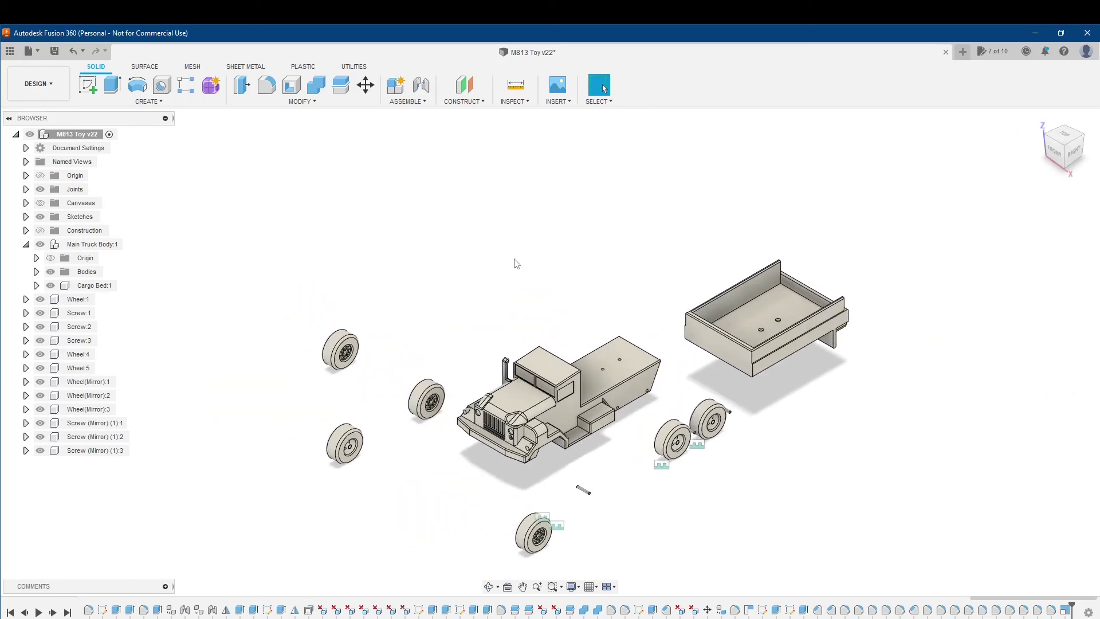